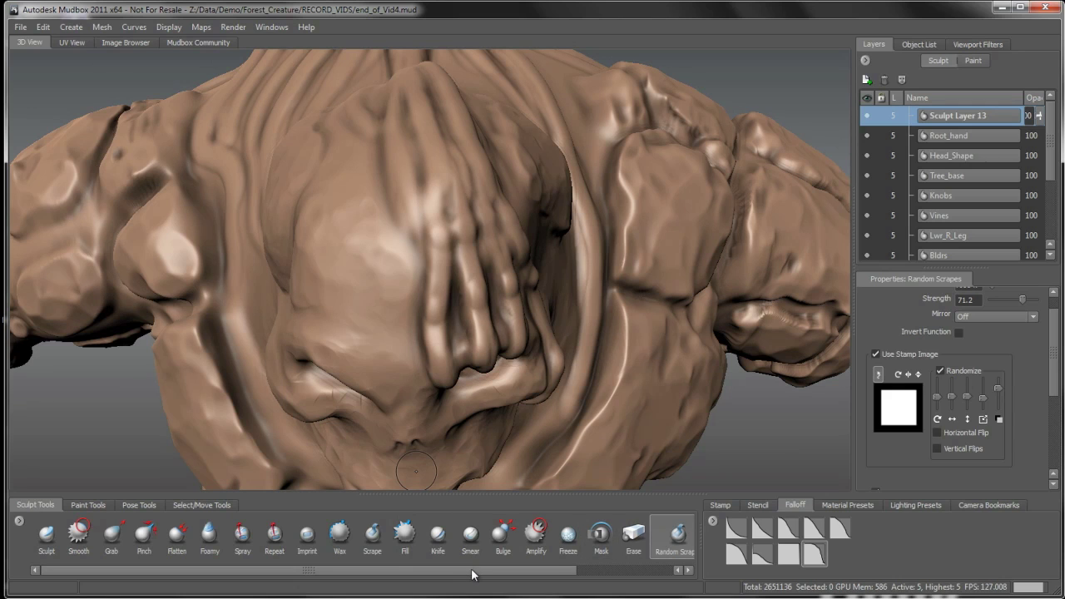
# Look through the custom sculpt brushes and the available stamp images, including the vector displacement stamps.
pyautogui.moveTo(471, 568); pyautogui.dragTo(590, 570)
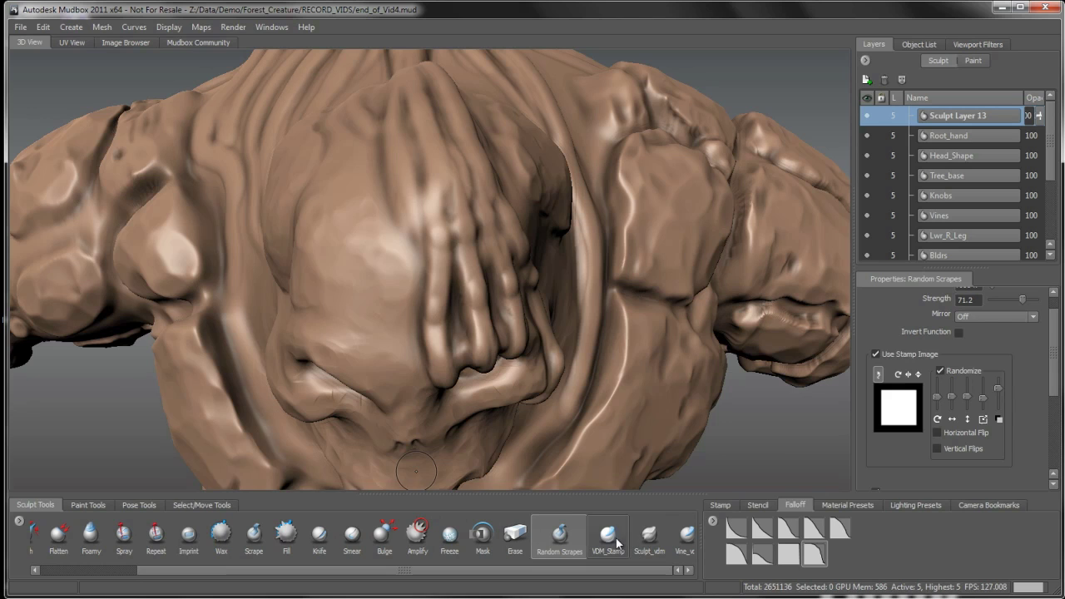
pyautogui.click(721, 504)
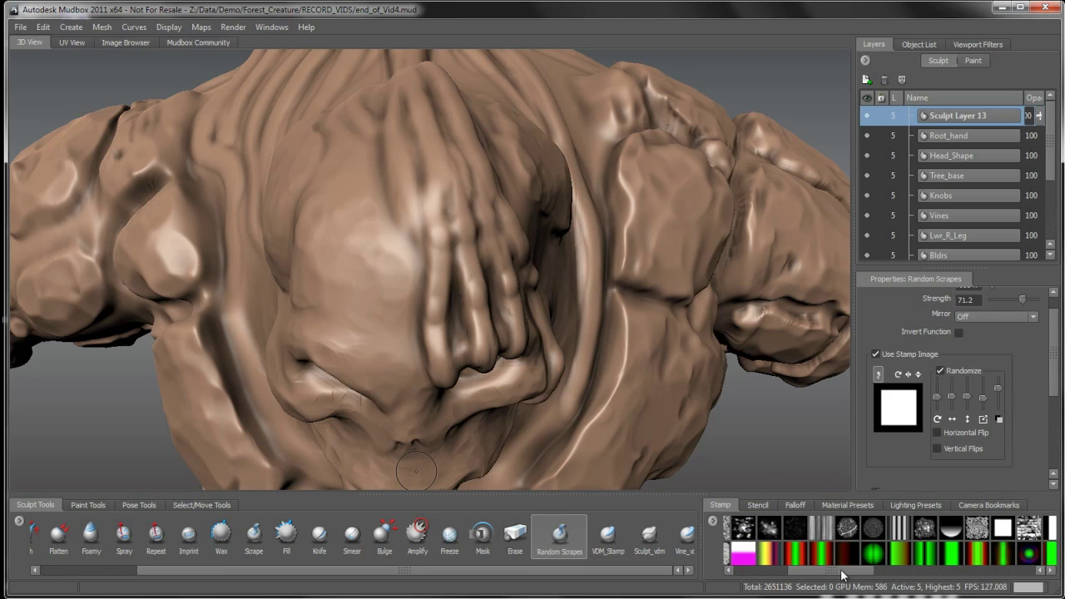
pyautogui.moveTo(841, 574); pyautogui.dragTo(919, 532)
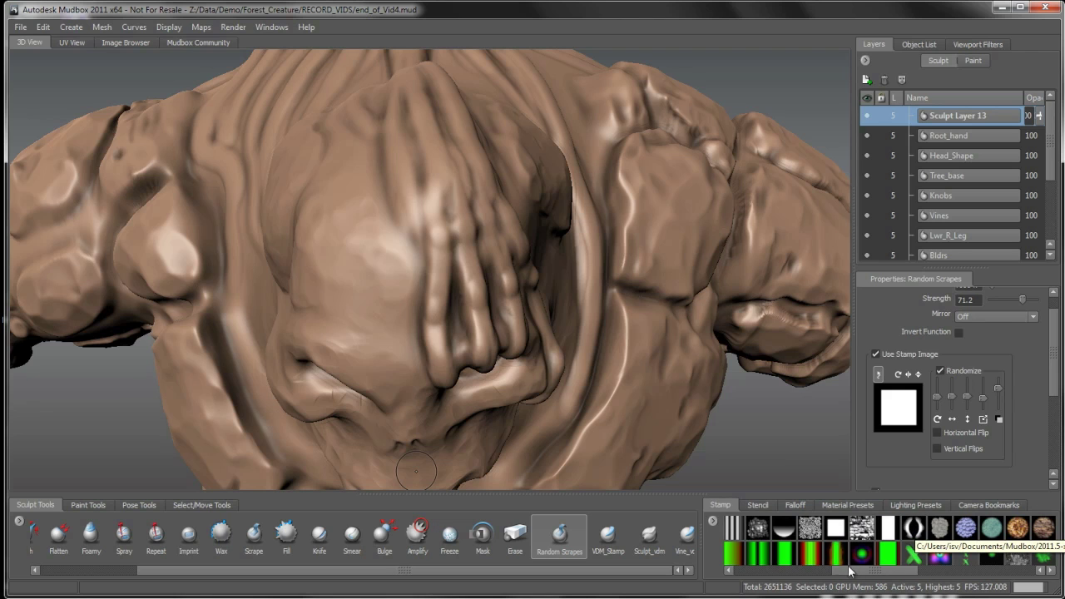
pyautogui.moveTo(871, 577); pyautogui.dragTo(805, 567)
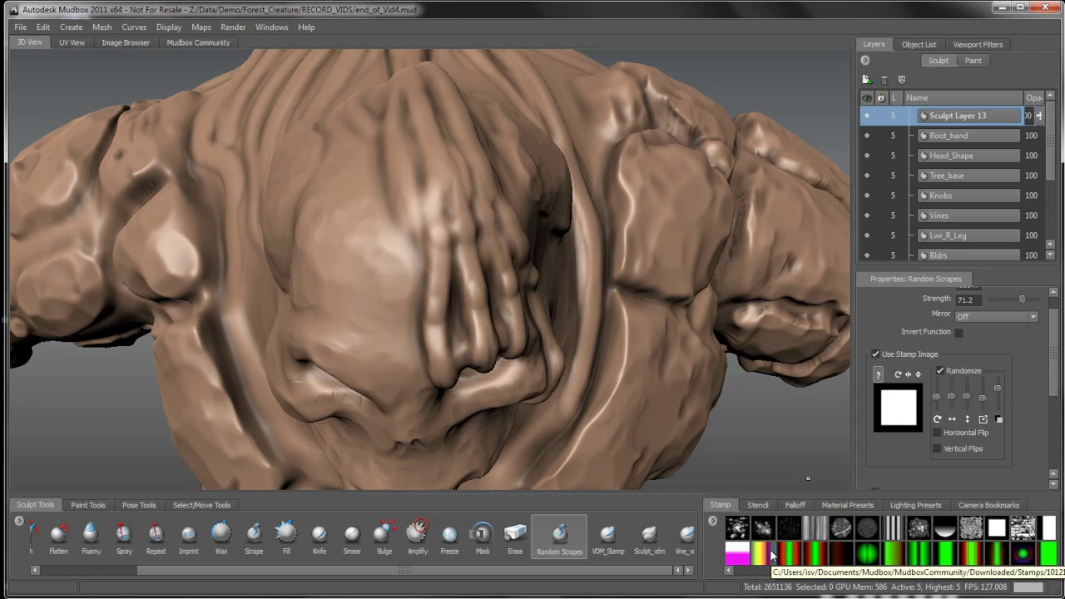
pyautogui.moveTo(809, 573); pyautogui.dragTo(806, 569)
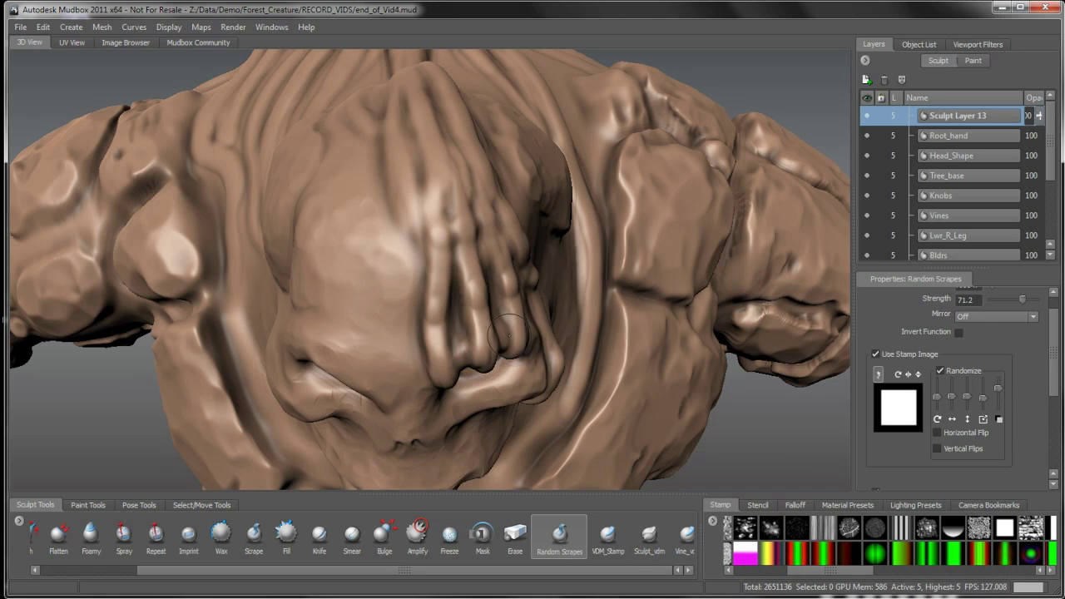
# Build up the root fingers on the creature's forehead with the Wax brush and smooth them.
pyautogui.keyDown('alt'); pyautogui.moveTo(528, 328); pyautogui.dragTo(513, 137); pyautogui.keyUp('alt')
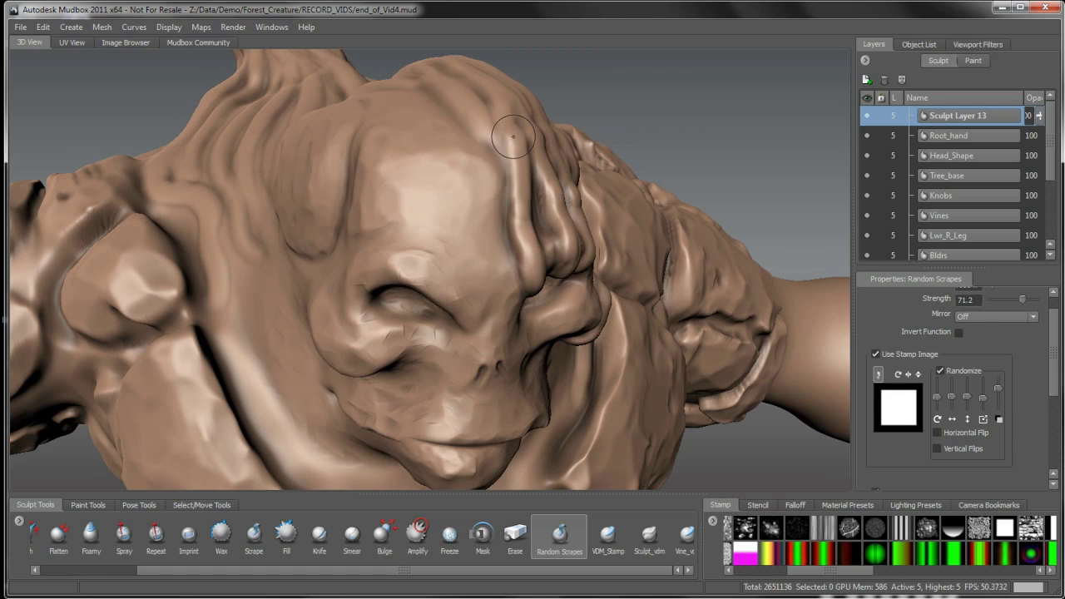
pyautogui.keyDown('alt'); pyautogui.moveTo(519, 265); pyautogui.dragTo(505, 253); pyautogui.keyUp('alt')
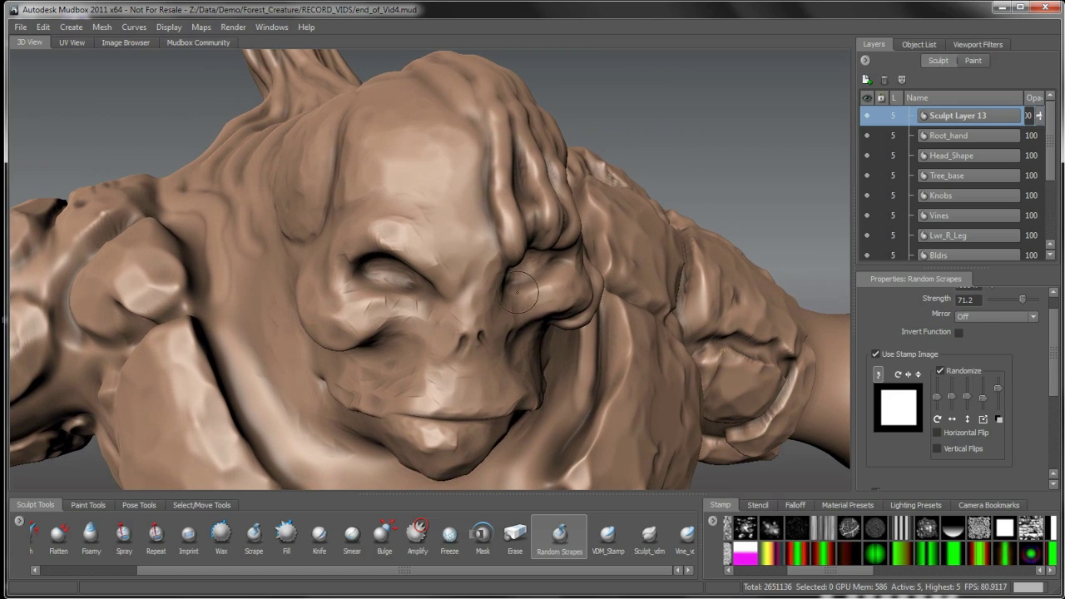
pyautogui.moveTo(194, 571); pyautogui.dragTo(73, 572)
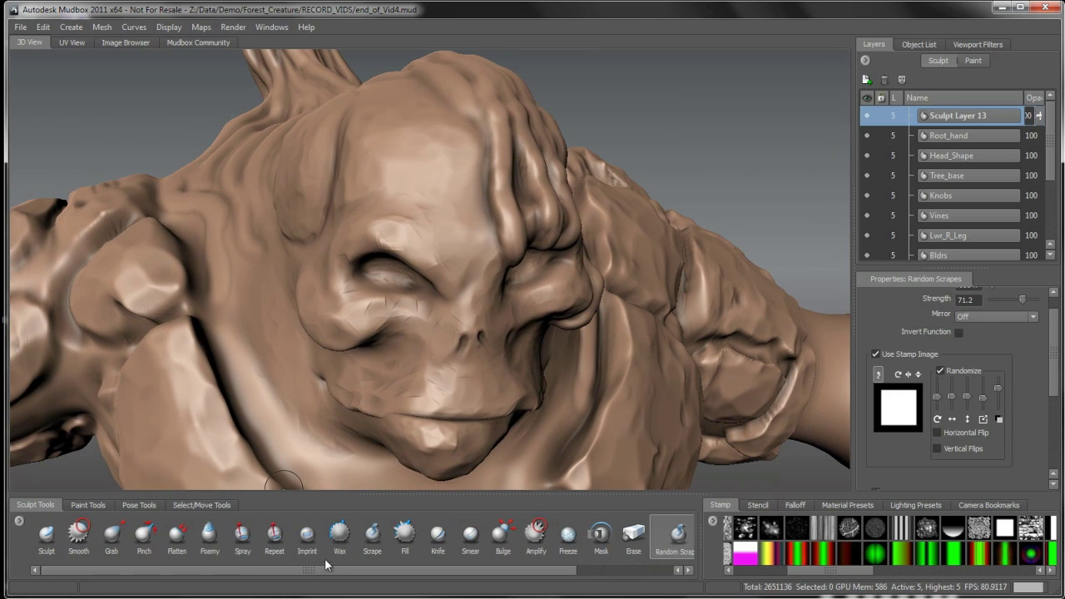
pyautogui.click(340, 536)
pyautogui.keyDown('alt'); pyautogui.moveTo(492, 281); pyautogui.dragTo(513, 215); pyautogui.keyUp('alt')
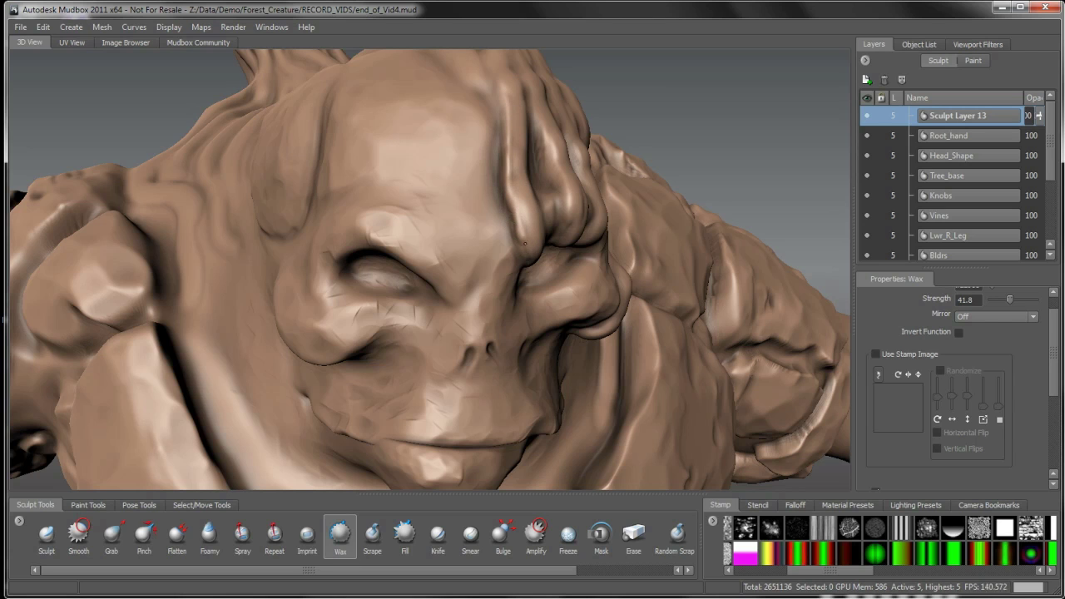
pyautogui.keyDown('alt'); pyautogui.moveTo(529, 269); pyautogui.dragTo(507, 176); pyautogui.keyUp('alt')
pyautogui.moveTo(486, 89)
pyautogui.mouseDown()
pyautogui.moveTo(513, 218)
pyautogui.moveTo(495, 144)
pyautogui.moveTo(514, 208)
pyautogui.mouseUp()
pyautogui.moveTo(497, 125)
pyautogui.mouseDown()
pyautogui.moveTo(511, 197)
pyautogui.moveTo(466, 237)
pyautogui.moveTo(367, 252)
pyautogui.moveTo(307, 185)
pyautogui.mouseUp()
pyautogui.press('shift')
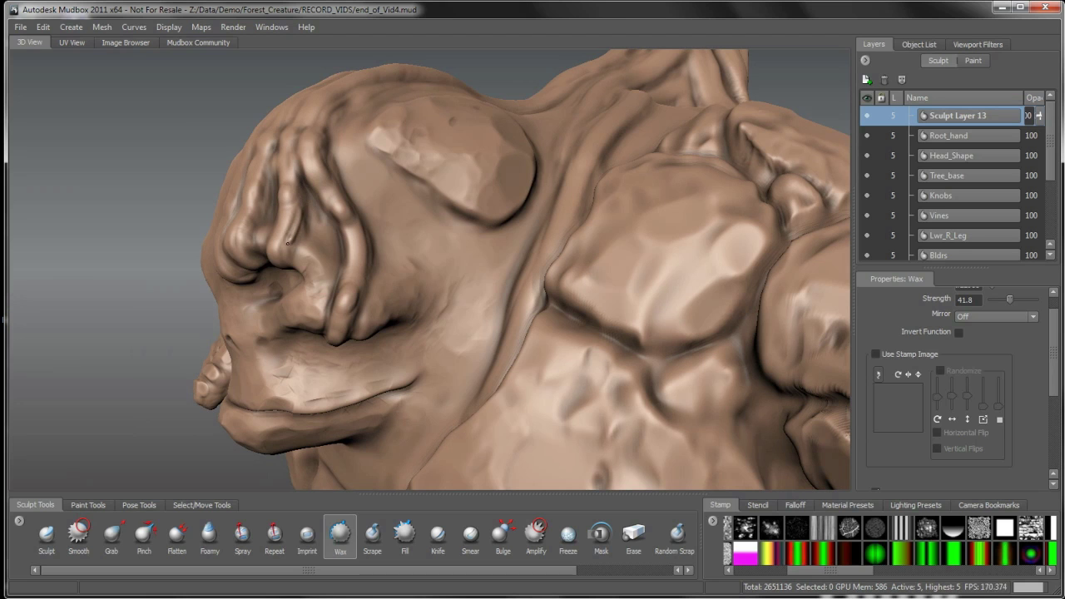
pyautogui.press('shift')
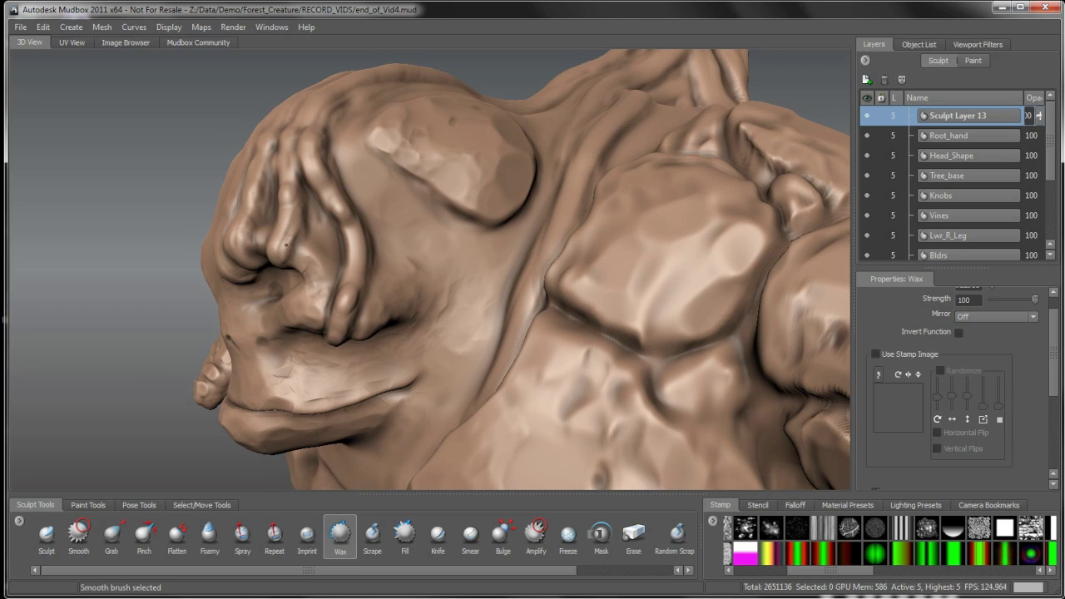
# Sculpt raised vine strands with the Vine_vdm brush from the root hand's knuckles up the forehead.
pyautogui.keyDown('alt'); pyautogui.moveTo(286, 245); pyautogui.dragTo(405, 279); pyautogui.keyUp('alt')
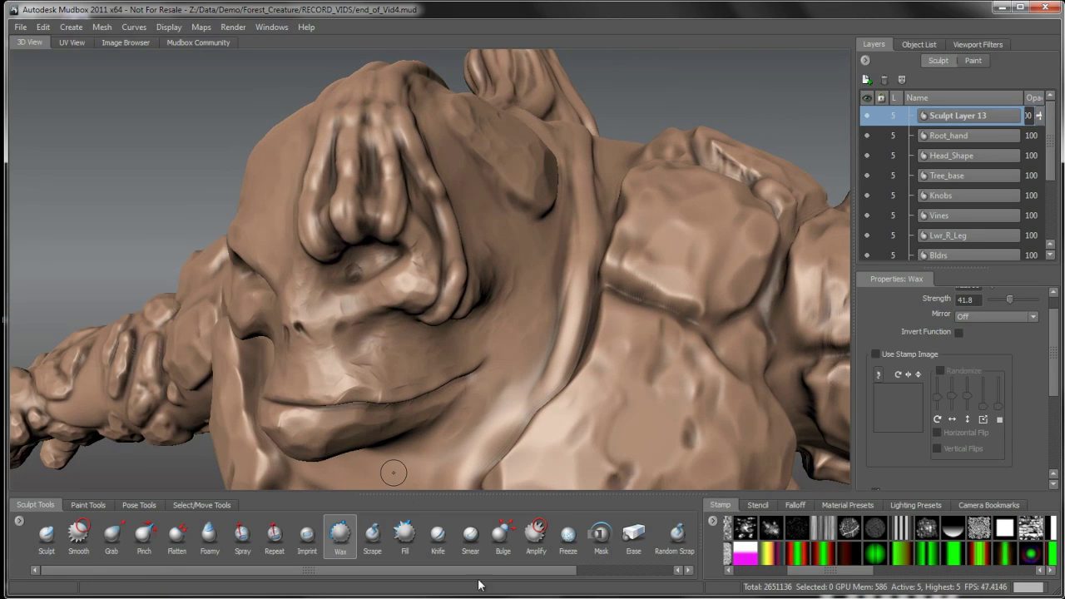
pyautogui.moveTo(479, 573); pyautogui.dragTo(657, 572)
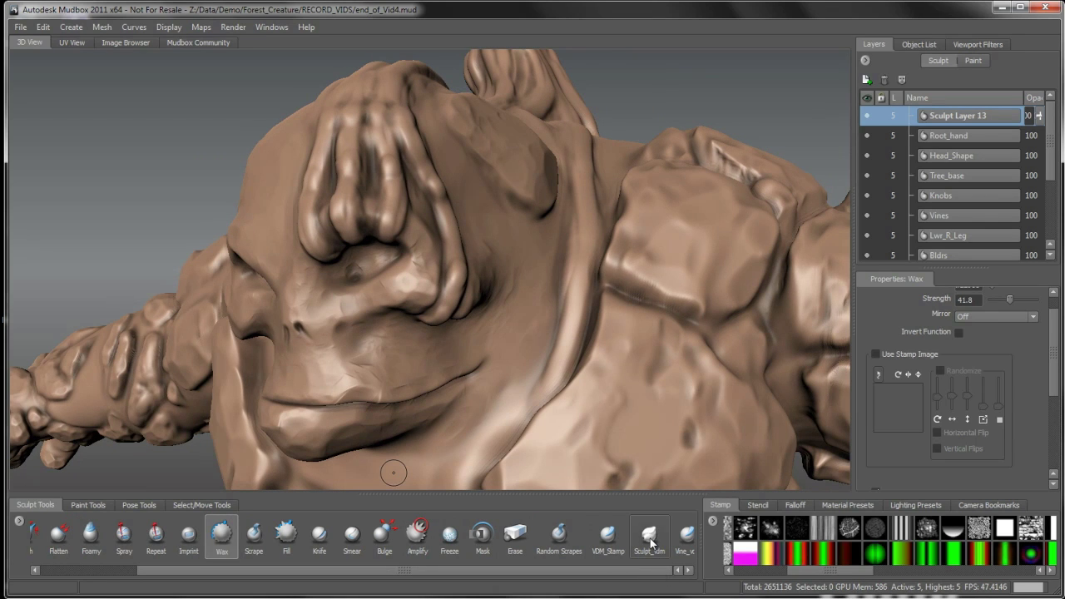
pyautogui.click(685, 537)
pyautogui.moveTo(397, 280)
pyautogui.keyDown('alt'); pyautogui.mouseDown()
pyautogui.moveTo(421, 285)
pyautogui.moveTo(405, 122)
pyautogui.mouseUp(); pyautogui.keyUp('alt')
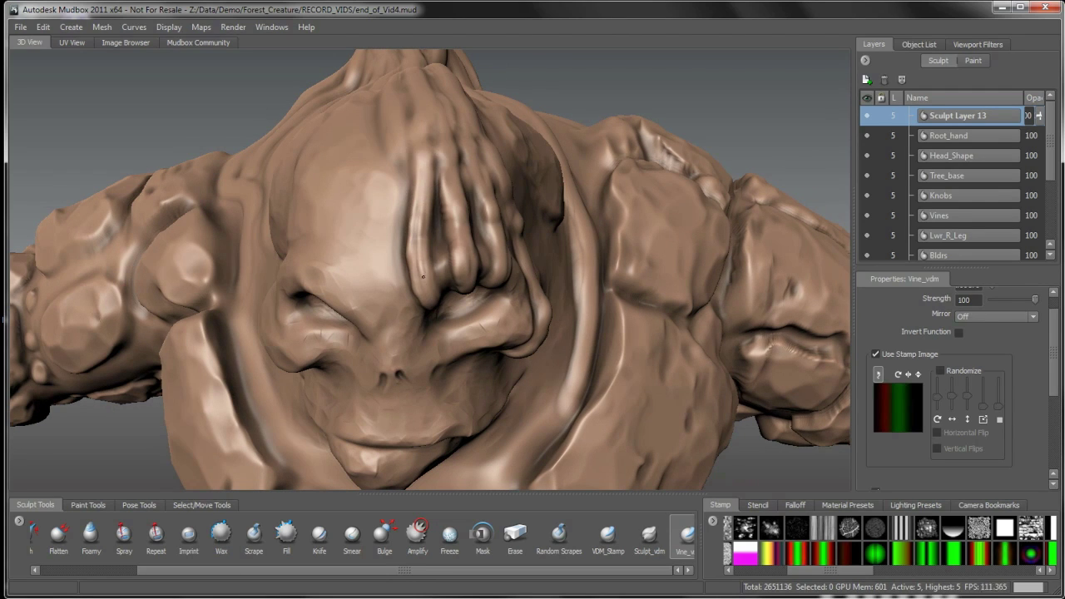
pyautogui.keyDown('alt'); pyautogui.moveTo(433, 310); pyautogui.dragTo(408, 145); pyautogui.keyUp('alt')
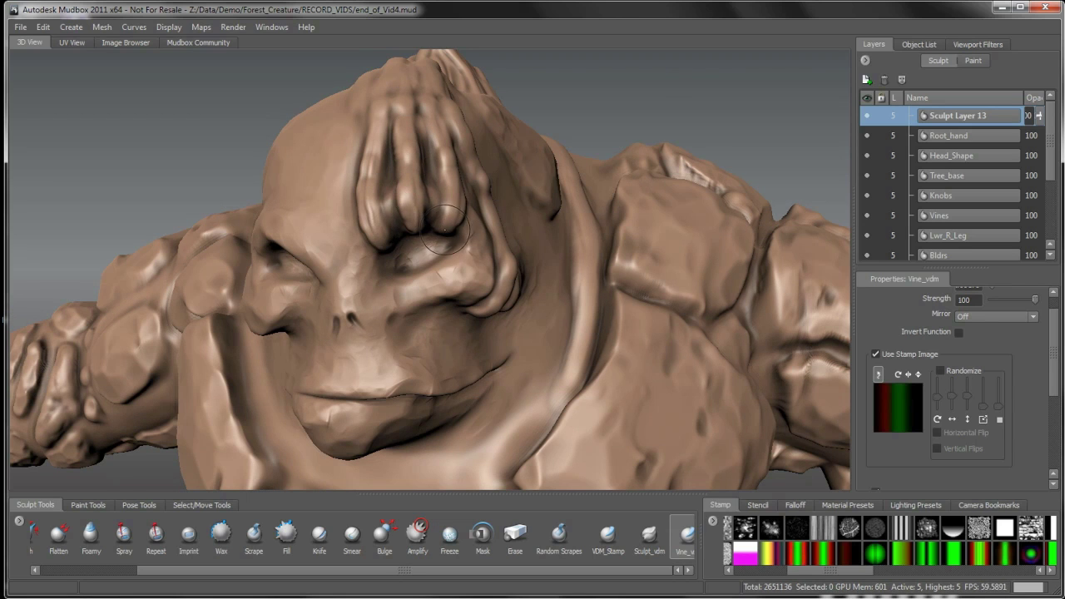
pyautogui.keyDown('alt'); pyautogui.moveTo(422, 213); pyautogui.dragTo(437, 204); pyautogui.keyUp('alt')
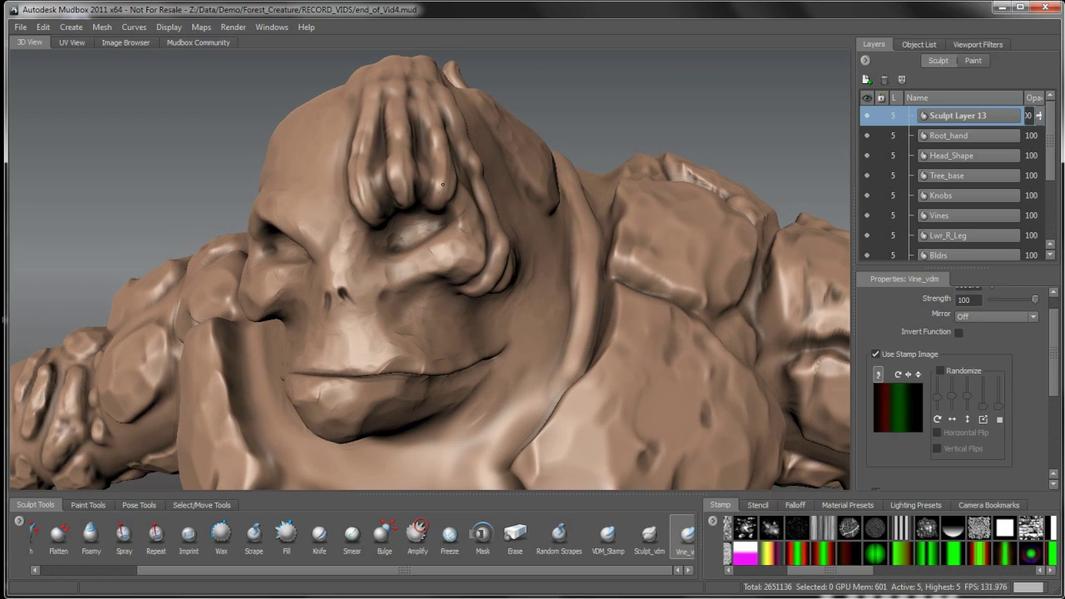
pyautogui.keyDown('alt'); pyautogui.moveTo(445, 163); pyautogui.dragTo(442, 191); pyautogui.keyUp('alt')
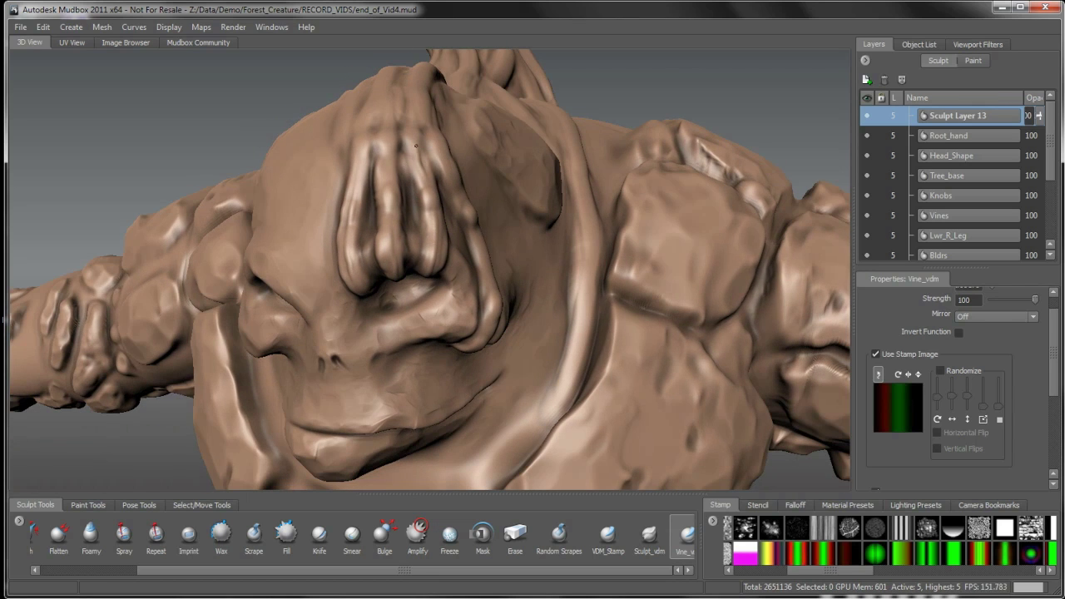
pyautogui.moveTo(465, 252)
pyautogui.keyDown('alt'); pyautogui.mouseDown()
pyautogui.moveTo(454, 193)
pyautogui.moveTo(417, 237)
pyautogui.moveTo(415, 260)
pyautogui.mouseUp(); pyautogui.keyUp('alt')
pyautogui.moveTo(395, 148)
pyautogui.keyDown('alt'); pyautogui.mouseDown()
pyautogui.moveTo(406, 208)
pyautogui.moveTo(393, 150)
pyautogui.moveTo(390, 186)
pyautogui.mouseUp(); pyautogui.keyUp('alt')
pyautogui.moveTo(380, 237); pyautogui.dragTo(382, 247)
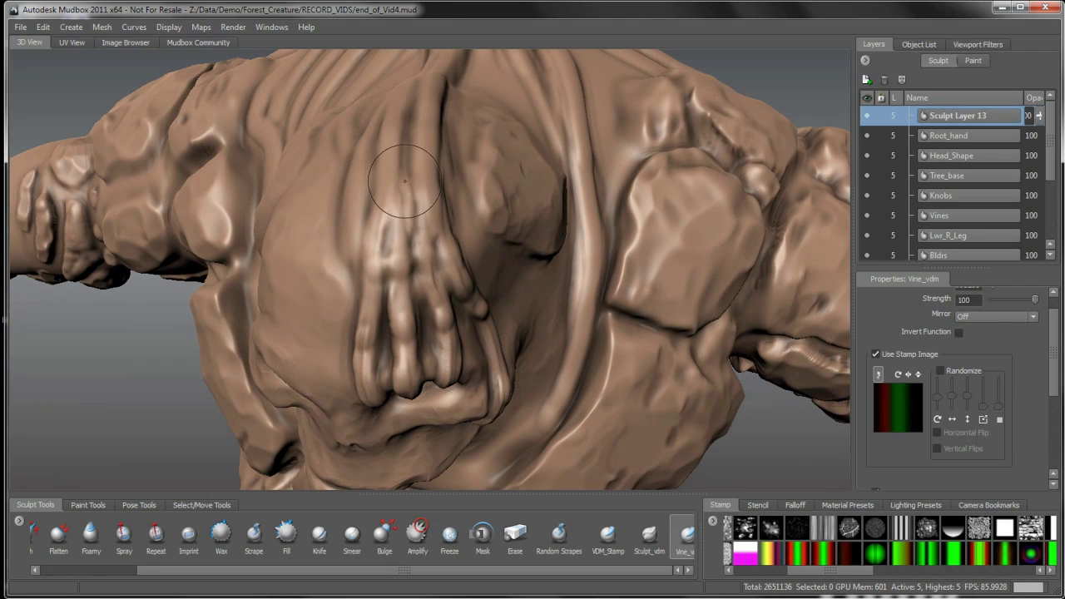
pyautogui.moveTo(404, 183); pyautogui.dragTo(395, 246)
pyautogui.moveTo(391, 200)
pyautogui.mouseDown()
pyautogui.moveTo(370, 237)
pyautogui.moveTo(393, 195)
pyautogui.moveTo(402, 287)
pyautogui.moveTo(426, 153)
pyautogui.mouseUp()
pyautogui.moveTo(446, 250)
pyautogui.mouseDown()
pyautogui.moveTo(453, 274)
pyautogui.moveTo(401, 309)
pyautogui.moveTo(407, 348)
pyautogui.mouseUp()
pyautogui.moveTo(399, 282)
pyautogui.mouseDown()
pyautogui.moveTo(406, 351)
pyautogui.moveTo(466, 231)
pyautogui.mouseUp()
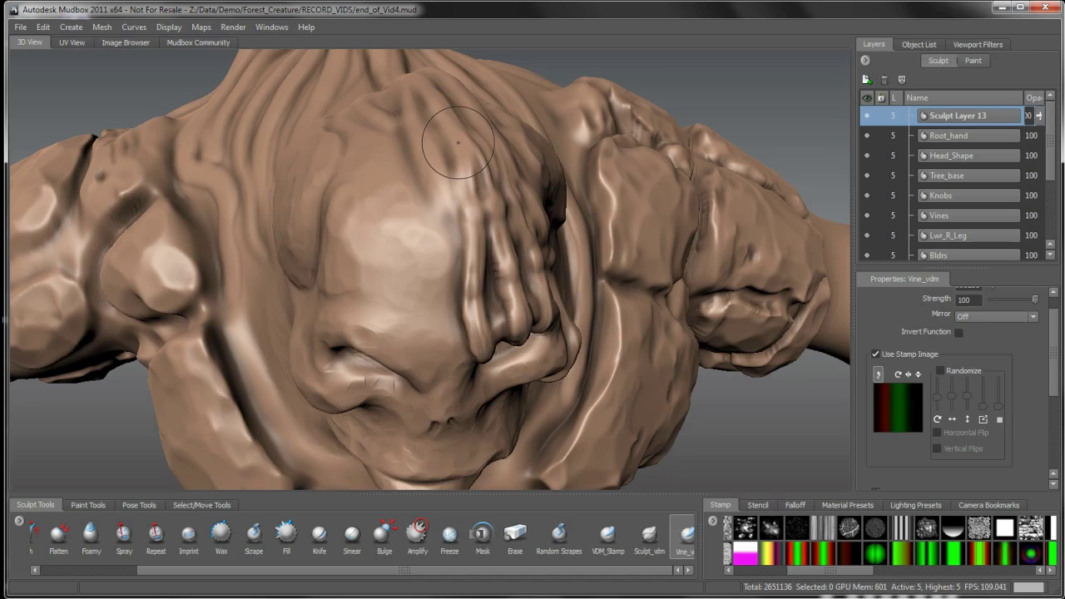
# Extend the vine strands over the crown of the head so they blend into the existing roots.
pyautogui.keyDown('alt'); pyautogui.moveTo(458, 144); pyautogui.dragTo(435, 165); pyautogui.keyUp('alt')
pyautogui.moveTo(458, 217)
pyautogui.keyDown('alt'); pyautogui.mouseDown()
pyautogui.moveTo(422, 230)
pyautogui.moveTo(420, 138)
pyautogui.mouseUp(); pyautogui.keyUp('alt')
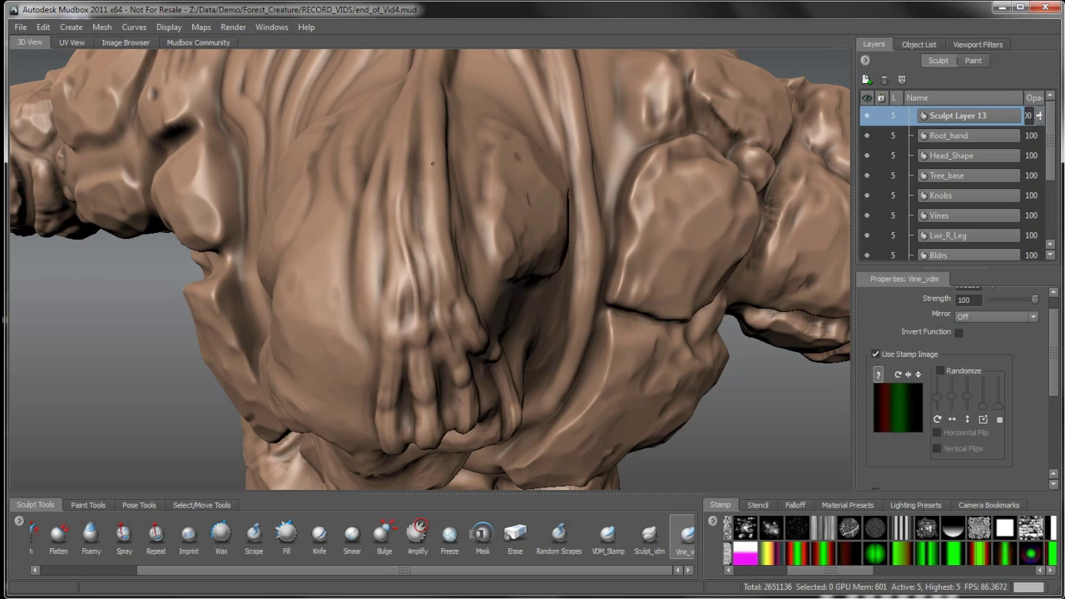
pyautogui.keyDown('alt'); pyautogui.moveTo(457, 296); pyautogui.dragTo(426, 197); pyautogui.keyUp('alt')
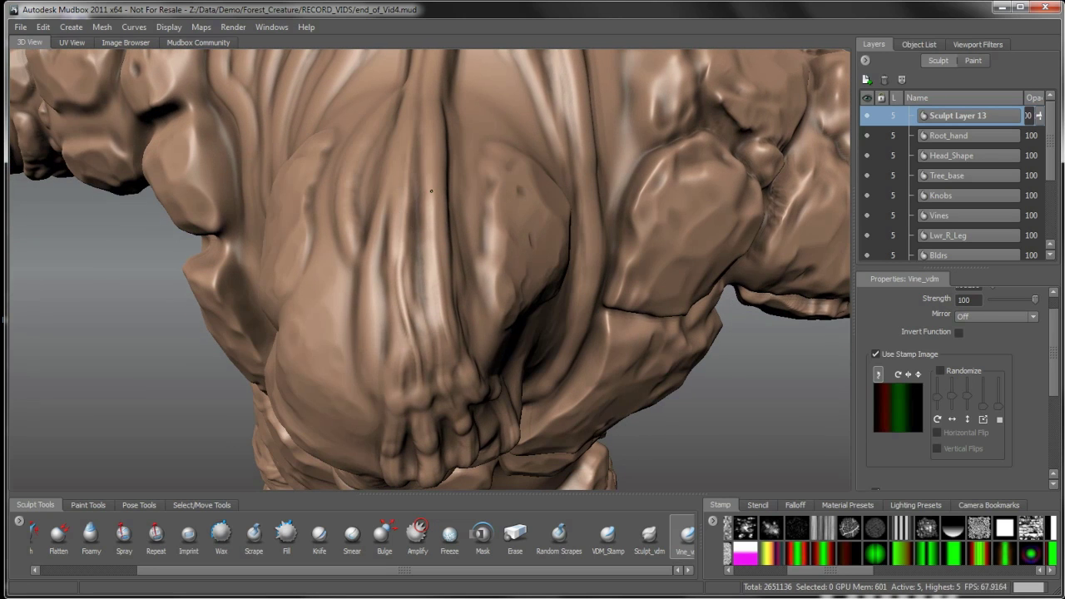
pyautogui.keyDown('alt'); pyautogui.moveTo(429, 143); pyautogui.dragTo(416, 178); pyautogui.keyUp('alt')
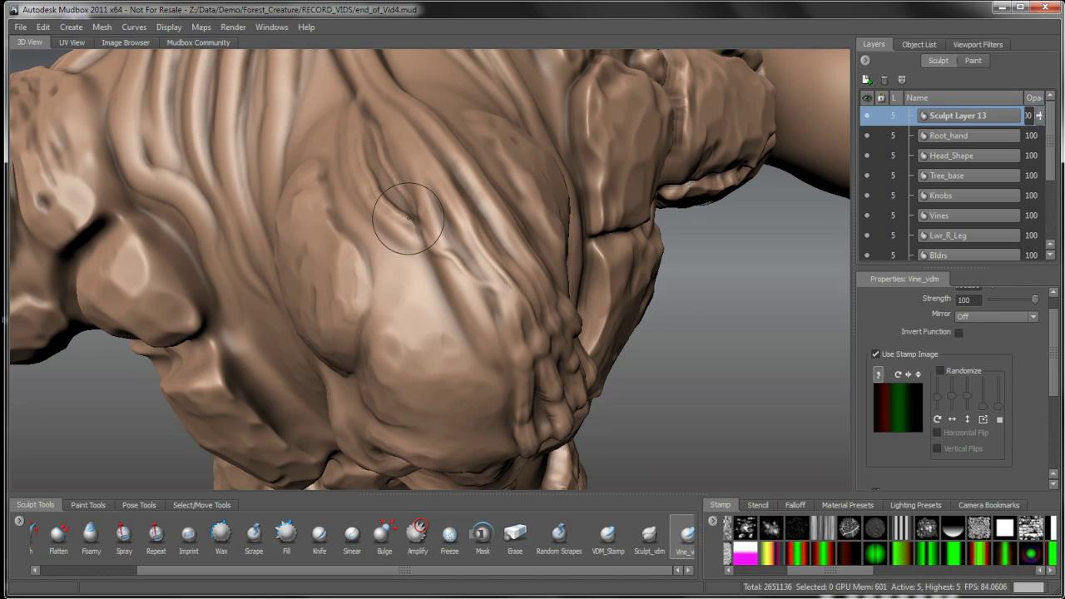
pyautogui.keyDown('alt'); pyautogui.moveTo(428, 224); pyautogui.dragTo(436, 205); pyautogui.keyUp('alt')
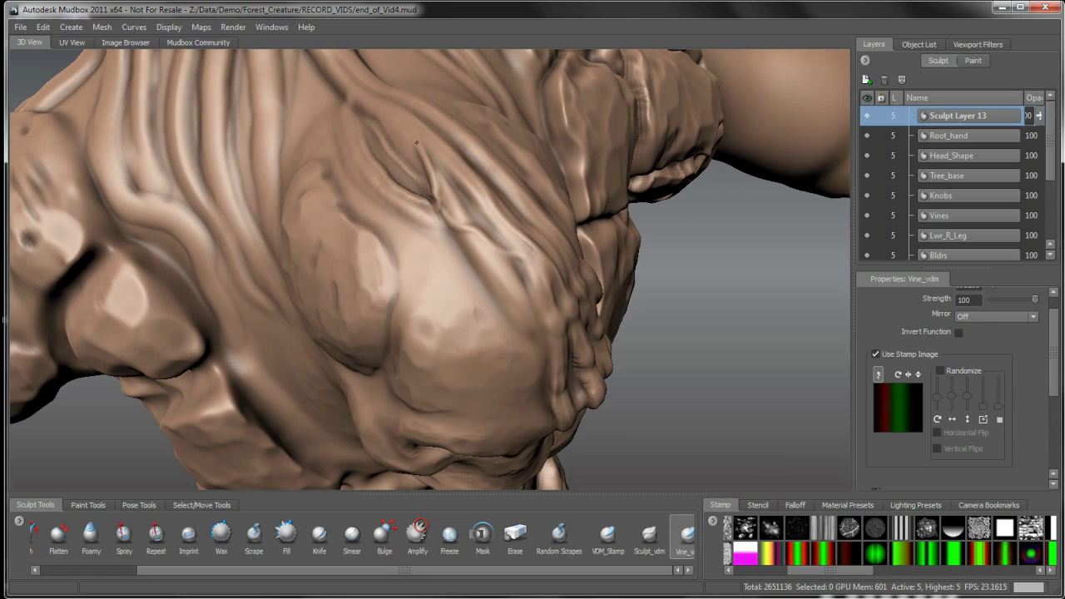
pyautogui.keyDown('alt'); pyautogui.moveTo(351, 94); pyautogui.dragTo(357, 219); pyautogui.keyUp('alt')
# Give the Vine_vdm brush the steep-edged falloff preset, try it on the bare forehead and undo the test strokes.
pyautogui.moveTo(391, 250)
pyautogui.keyDown('alt'); pyautogui.mouseDown()
pyautogui.moveTo(433, 221)
pyautogui.moveTo(452, 264)
pyautogui.mouseUp(); pyautogui.keyUp('alt')
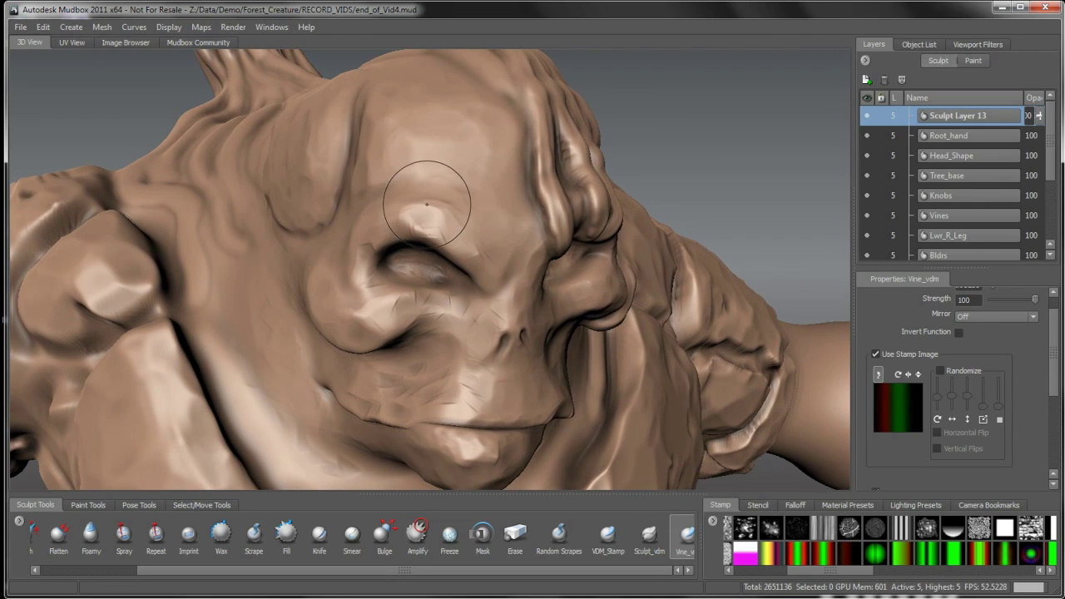
pyautogui.keyDown('alt'); pyautogui.moveTo(423, 186); pyautogui.dragTo(437, 212); pyautogui.keyUp('alt')
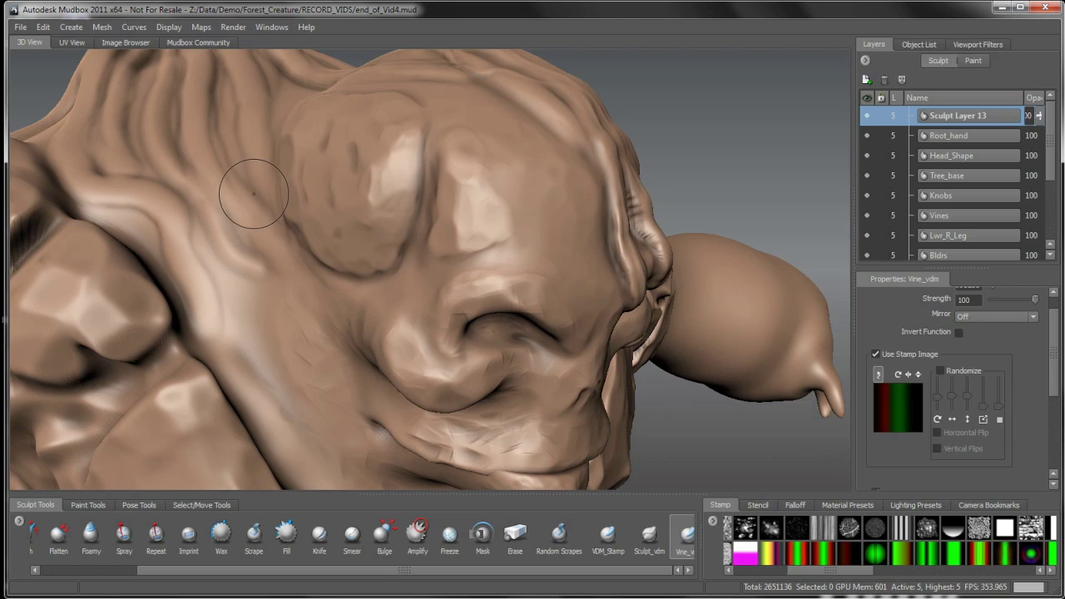
pyautogui.moveTo(338, 285)
pyautogui.mouseDown()
pyautogui.moveTo(499, 262)
pyautogui.moveTo(480, 270)
pyautogui.moveTo(487, 249)
pyautogui.moveTo(448, 220)
pyautogui.mouseUp()
pyautogui.click(795, 508)
pyautogui.hotkey('ctrl', 'z')
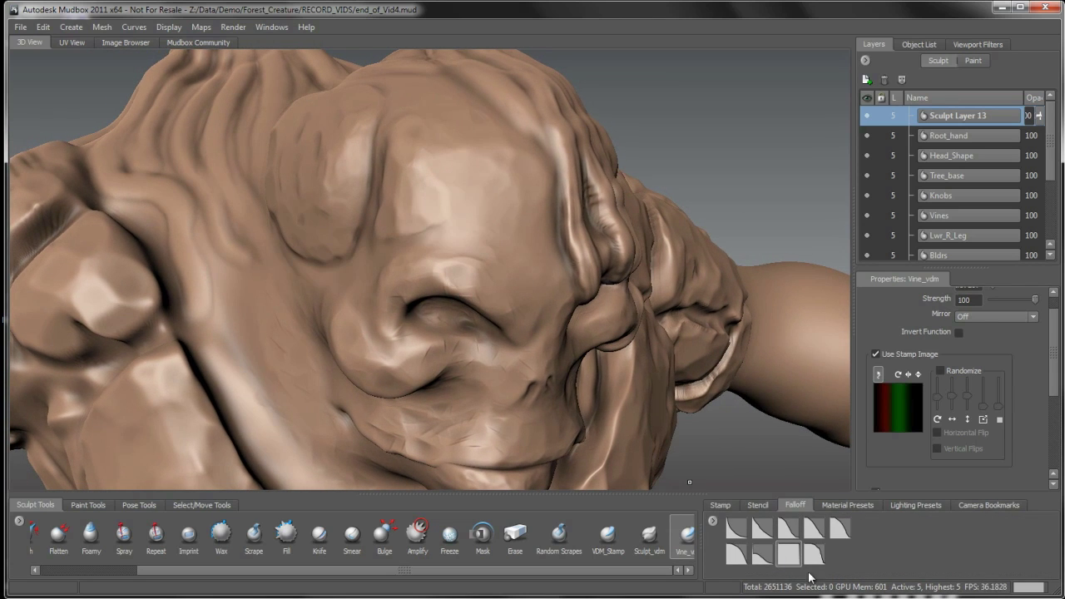
pyautogui.click(814, 553)
pyautogui.moveTo(471, 149); pyautogui.dragTo(473, 214)
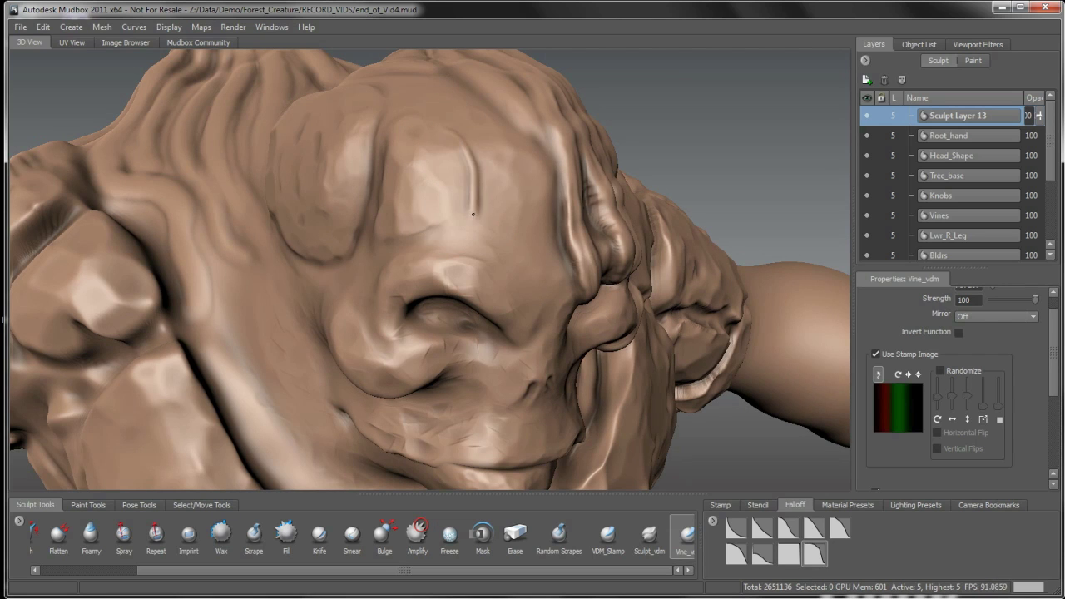
pyautogui.hotkey('ctrl', 'z')
# Sculpt a vine from beneath the temple knob across the brow, curling down into the uncovered eye socket.
pyautogui.keyDown('alt'); pyautogui.moveTo(444, 254); pyautogui.dragTo(468, 245); pyautogui.keyUp('alt')
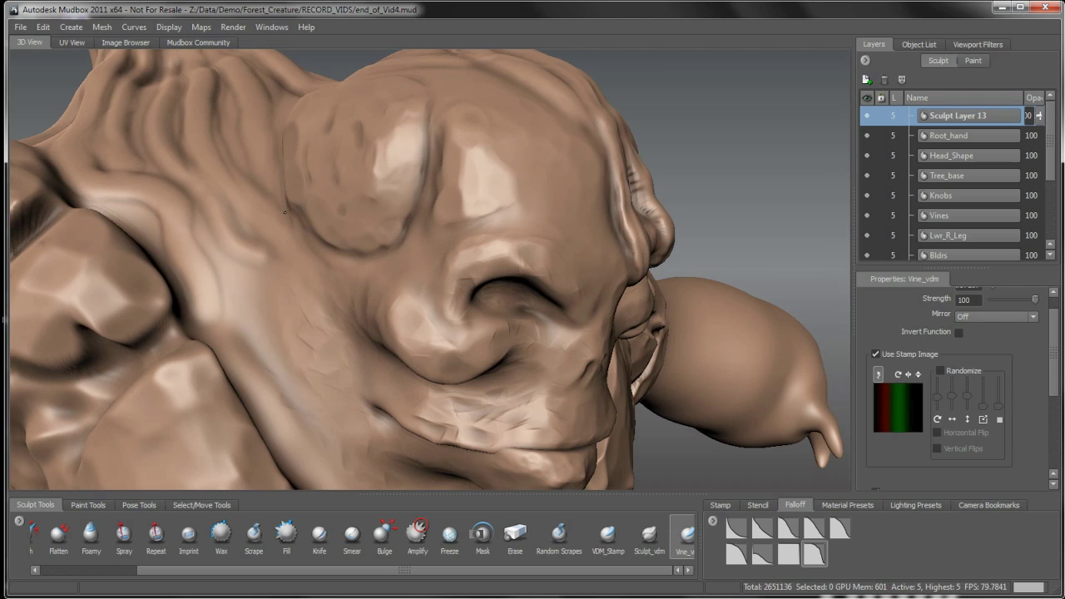
pyautogui.moveTo(418, 247)
pyautogui.mouseDown()
pyautogui.moveTo(470, 232)
pyautogui.moveTo(497, 245)
pyautogui.moveTo(500, 269)
pyautogui.moveTo(445, 165)
pyautogui.moveTo(443, 208)
pyautogui.mouseUp()
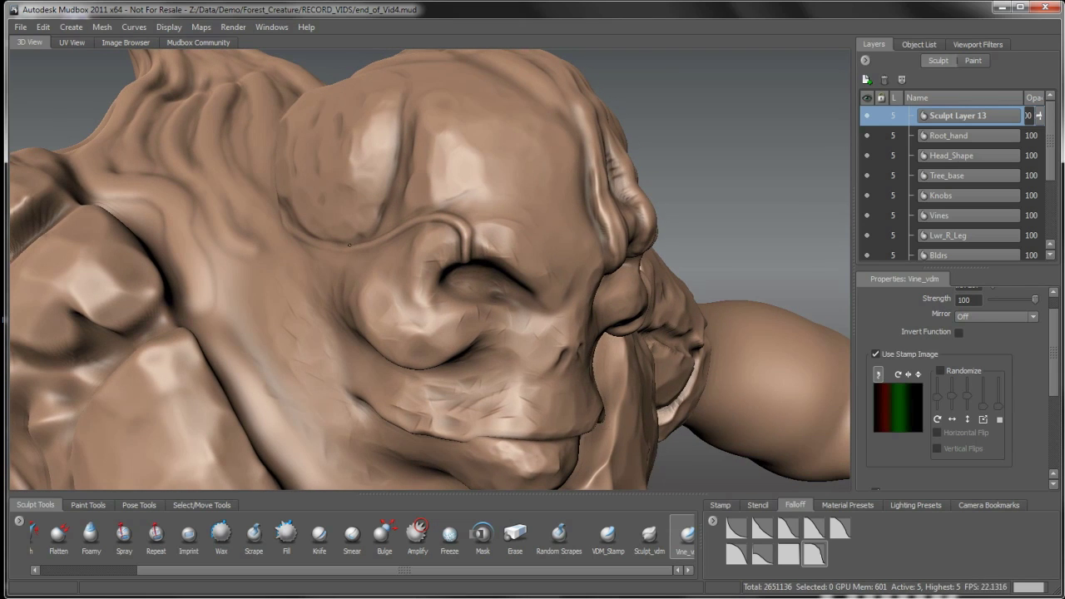
pyautogui.keyDown('alt'); pyautogui.moveTo(329, 245); pyautogui.dragTo(374, 187); pyautogui.keyUp('alt')
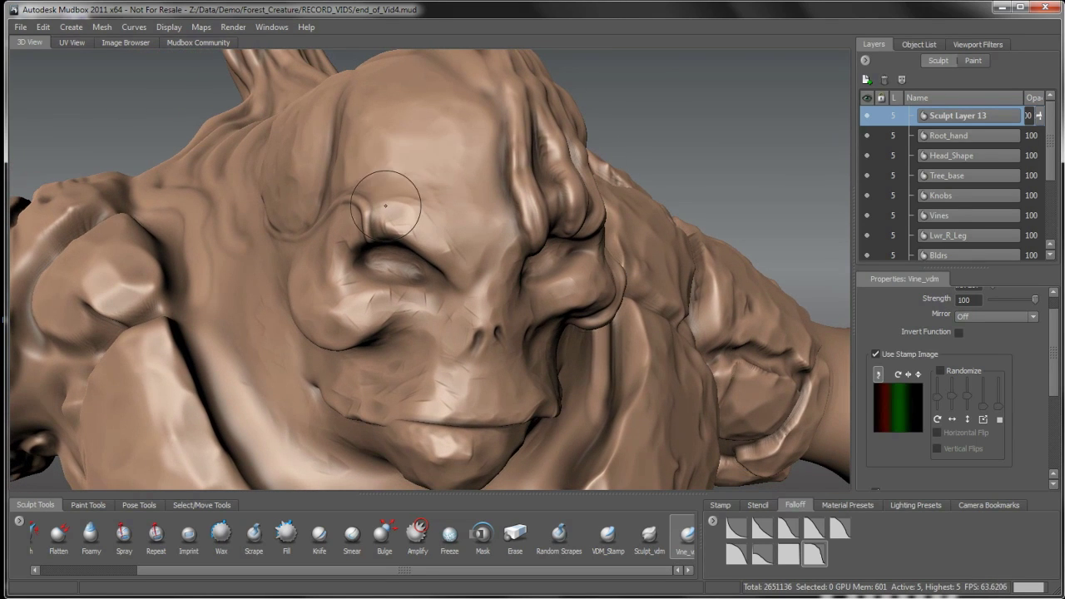
pyautogui.moveTo(387, 193)
pyautogui.keyDown('alt'); pyautogui.mouseDown()
pyautogui.moveTo(395, 217)
pyautogui.moveTo(420, 221)
pyautogui.moveTo(371, 262)
pyautogui.mouseUp(); pyautogui.keyUp('alt')
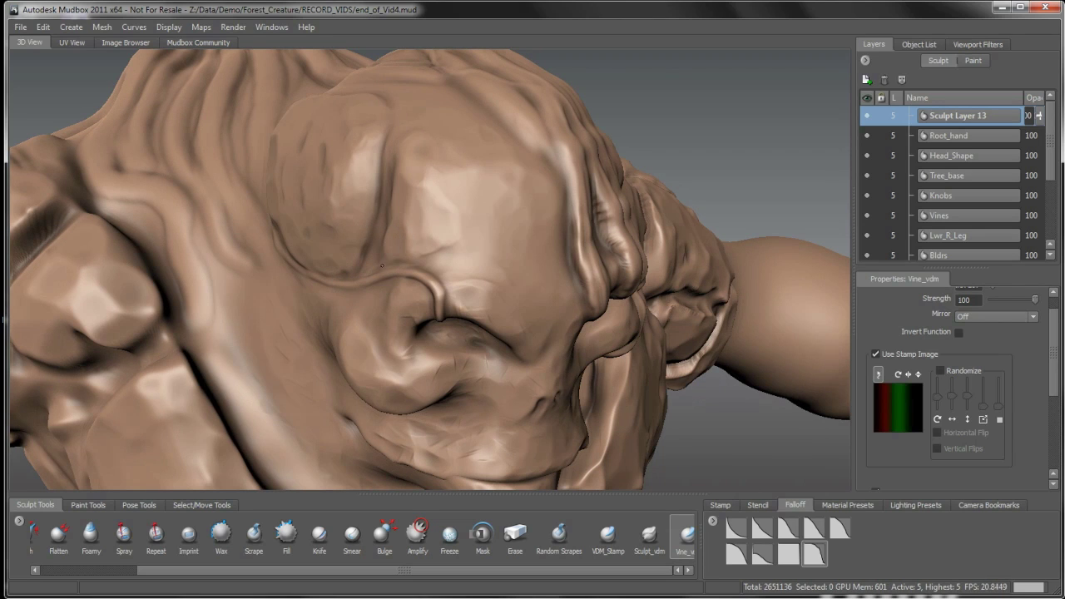
# Add a second vine arching over the same brow and another from the inner eye corner down to the nostril.
pyautogui.moveTo(410, 261)
pyautogui.mouseDown()
pyautogui.moveTo(462, 252)
pyautogui.moveTo(497, 287)
pyautogui.moveTo(494, 312)
pyautogui.moveTo(475, 281)
pyautogui.mouseUp()
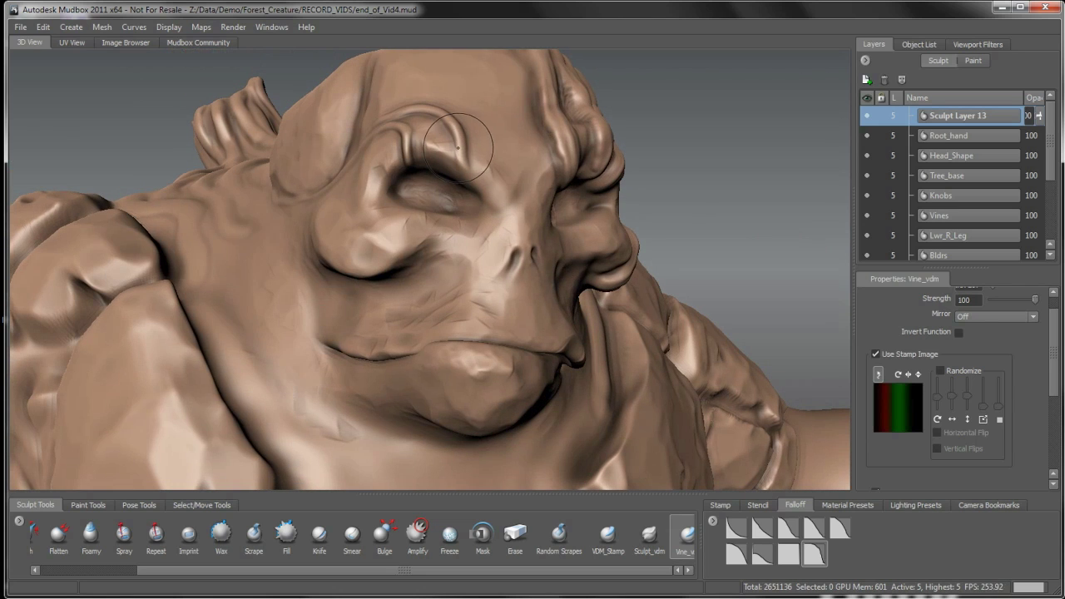
pyautogui.moveTo(460, 160)
pyautogui.mouseDown()
pyautogui.moveTo(463, 183)
pyautogui.moveTo(422, 214)
pyautogui.mouseUp()
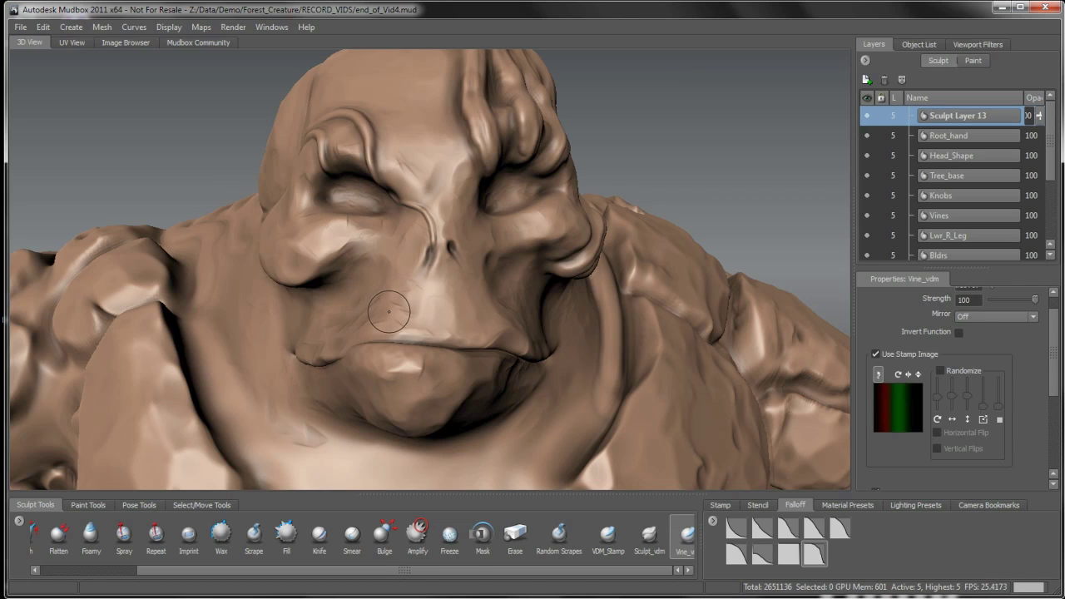
pyautogui.keyDown('alt'); pyautogui.moveTo(391, 311); pyautogui.dragTo(421, 291); pyautogui.keyUp('alt')
pyautogui.moveTo(411, 253)
pyautogui.keyDown('alt'); pyautogui.mouseDown()
pyautogui.moveTo(421, 271)
pyautogui.moveTo(411, 250)
pyautogui.mouseUp(); pyautogui.keyUp('alt')
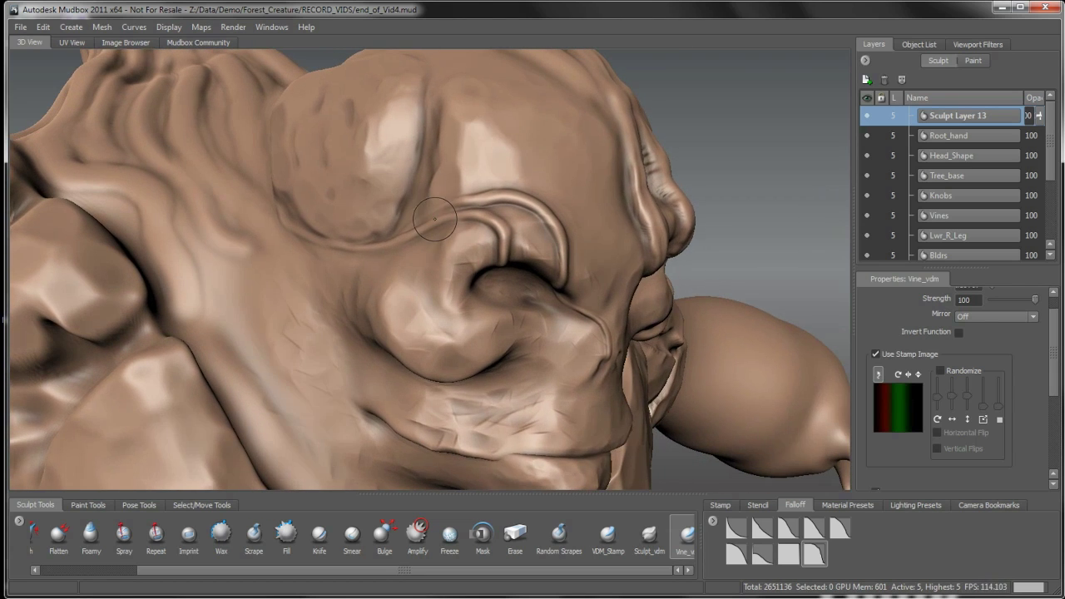
pyautogui.keyDown('alt'); pyautogui.moveTo(434, 218); pyautogui.dragTo(444, 228); pyautogui.keyUp('alt')
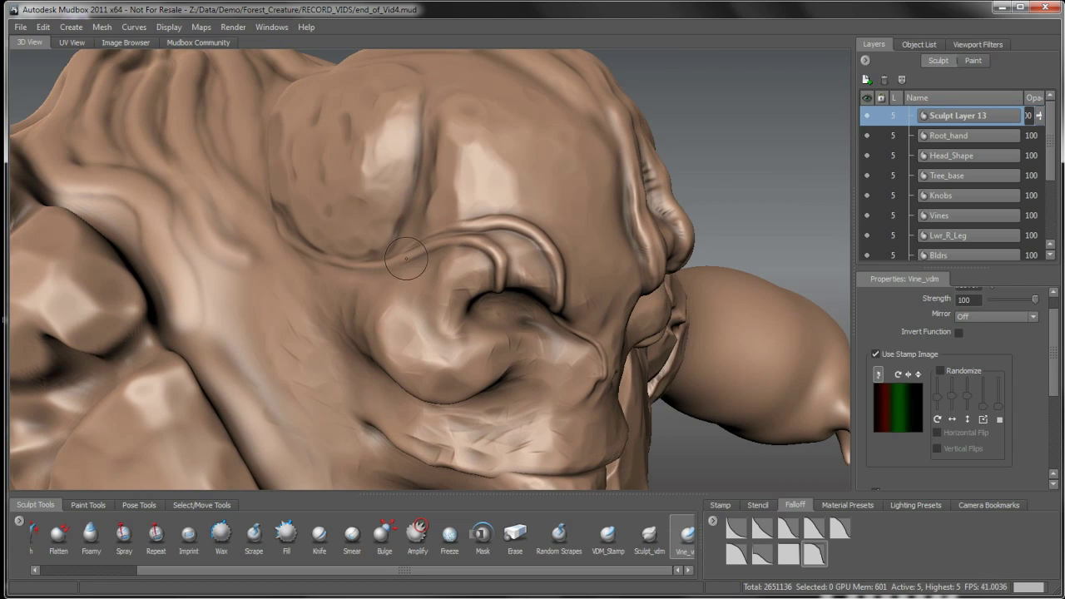
# Sculpt a vine from the crown down the groove between the temple knob and the bare forehead to the brow vines.
pyautogui.keyDown('alt'); pyautogui.moveTo(406, 258); pyautogui.dragTo(408, 269); pyautogui.keyUp('alt')
pyautogui.keyDown('alt'); pyautogui.moveTo(408, 268); pyautogui.dragTo(415, 176, button='right'); pyautogui.keyUp('alt')
pyautogui.keyDown('alt'); pyautogui.moveTo(415, 177); pyautogui.dragTo(418, 181); pyautogui.keyUp('alt')
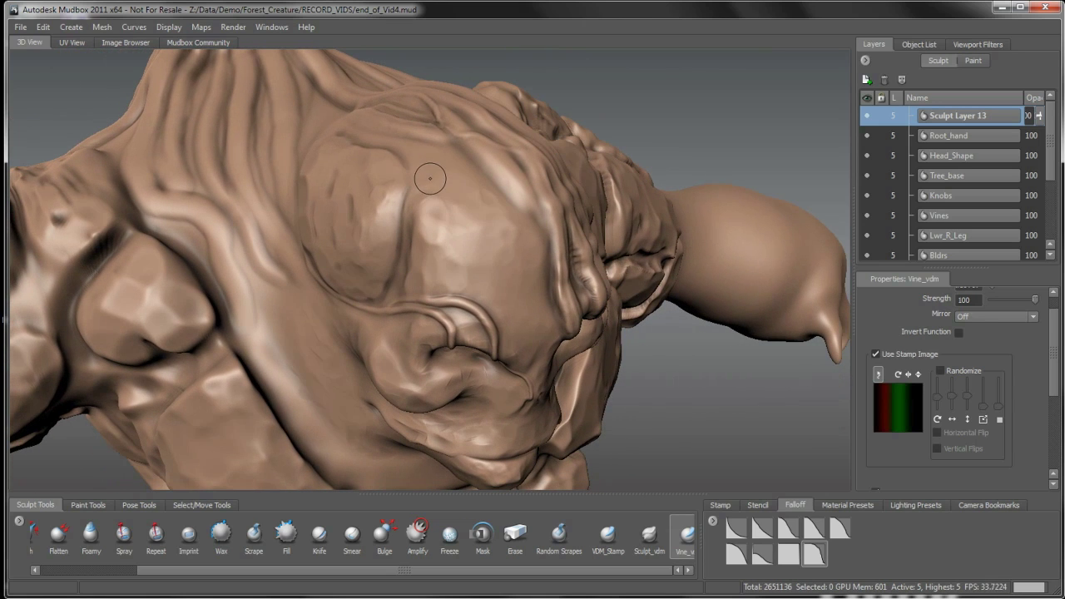
pyautogui.keyDown('alt'); pyautogui.moveTo(391, 142); pyautogui.dragTo(409, 155); pyautogui.keyUp('alt')
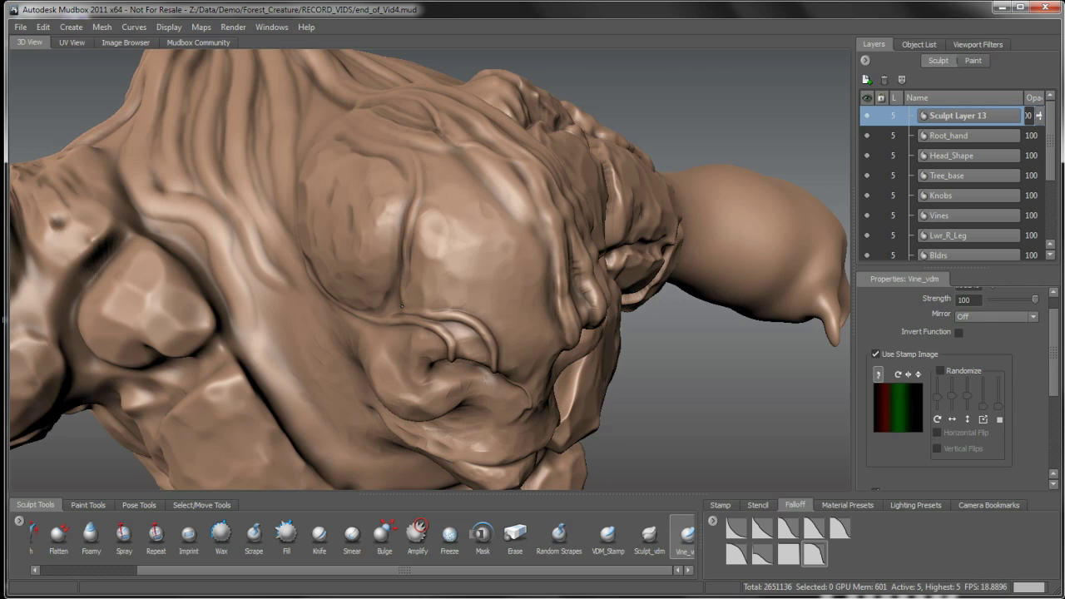
pyautogui.keyDown('alt'); pyautogui.moveTo(460, 287); pyautogui.dragTo(412, 220); pyautogui.keyUp('alt')
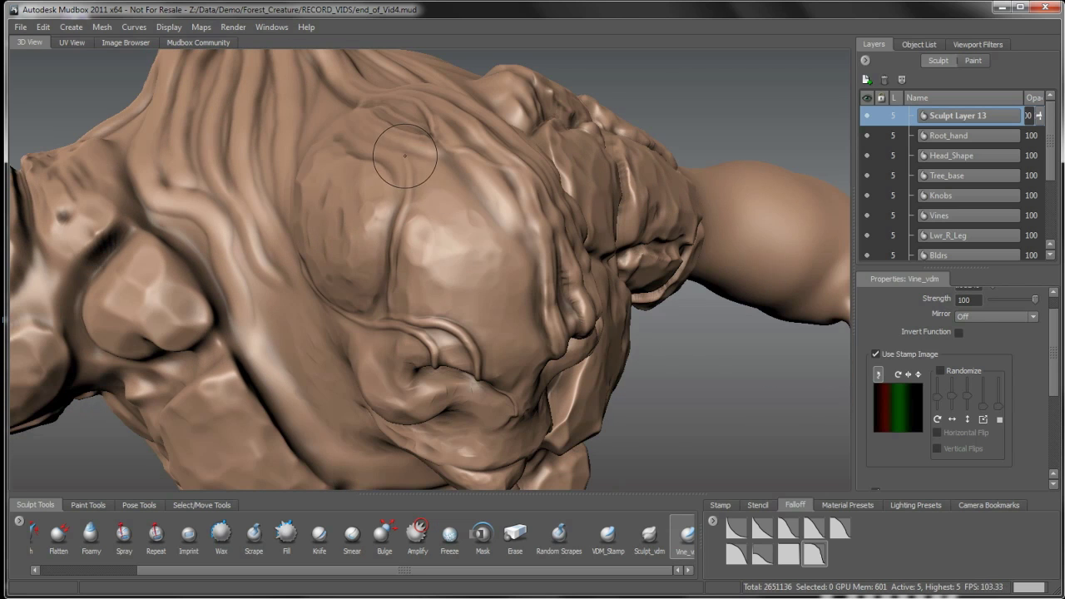
# On the other side of the head, sculpt one vine beneath the temple knob to the cheek and another along the knob's front edge.
pyautogui.moveTo(391, 266)
pyautogui.keyDown('alt'); pyautogui.mouseDown()
pyautogui.moveTo(416, 309)
pyautogui.moveTo(320, 297)
pyautogui.moveTo(432, 317)
pyautogui.moveTo(414, 214)
pyautogui.mouseUp(); pyautogui.keyUp('alt')
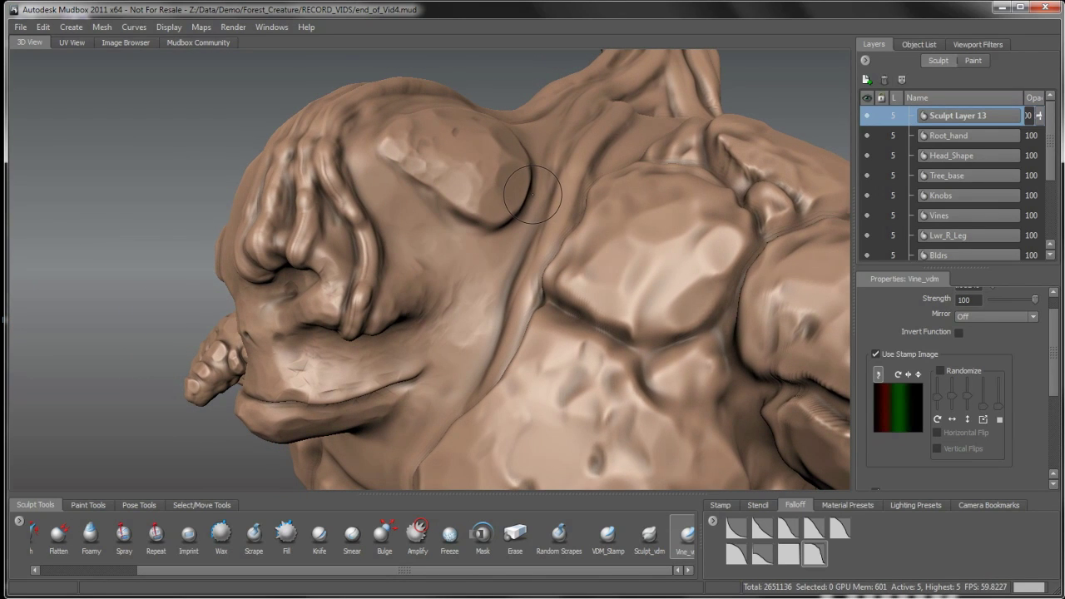
pyautogui.moveTo(511, 227)
pyautogui.mouseDown()
pyautogui.moveTo(439, 265)
pyautogui.moveTo(435, 292)
pyautogui.mouseUp()
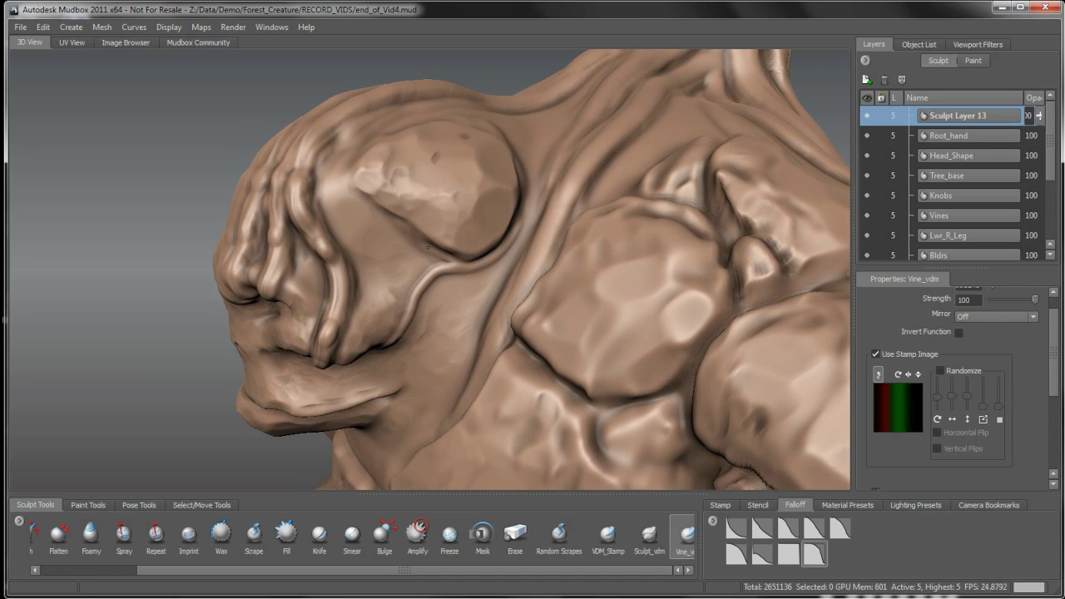
pyautogui.moveTo(428, 247)
pyautogui.mouseDown()
pyautogui.moveTo(341, 207)
pyautogui.moveTo(321, 170)
pyautogui.moveTo(524, 202)
pyautogui.mouseUp()
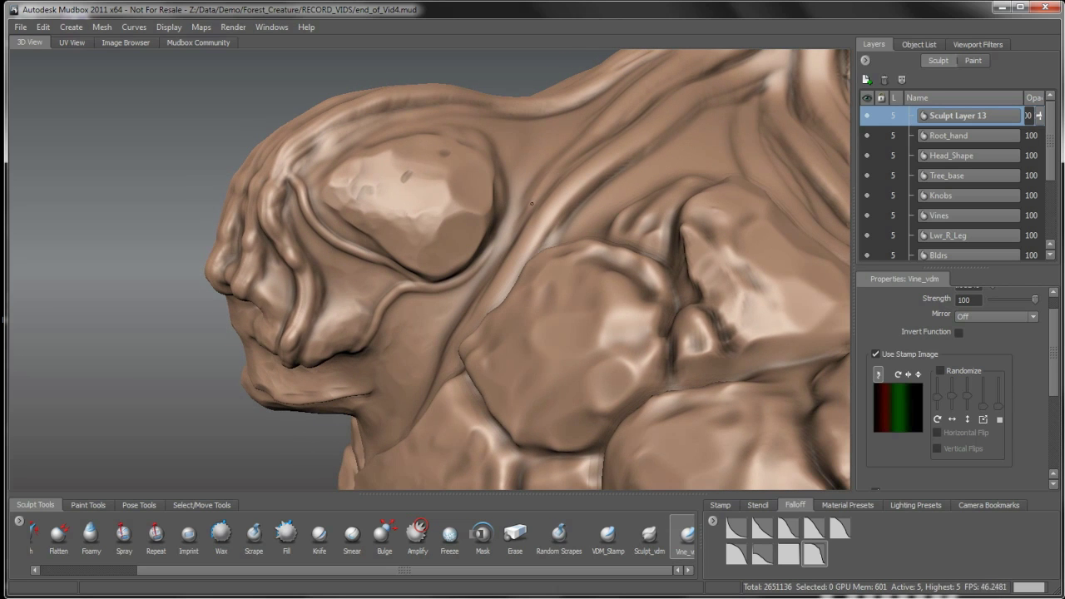
pyautogui.keyDown('alt'); pyautogui.moveTo(461, 281); pyautogui.dragTo(487, 213); pyautogui.keyUp('alt')
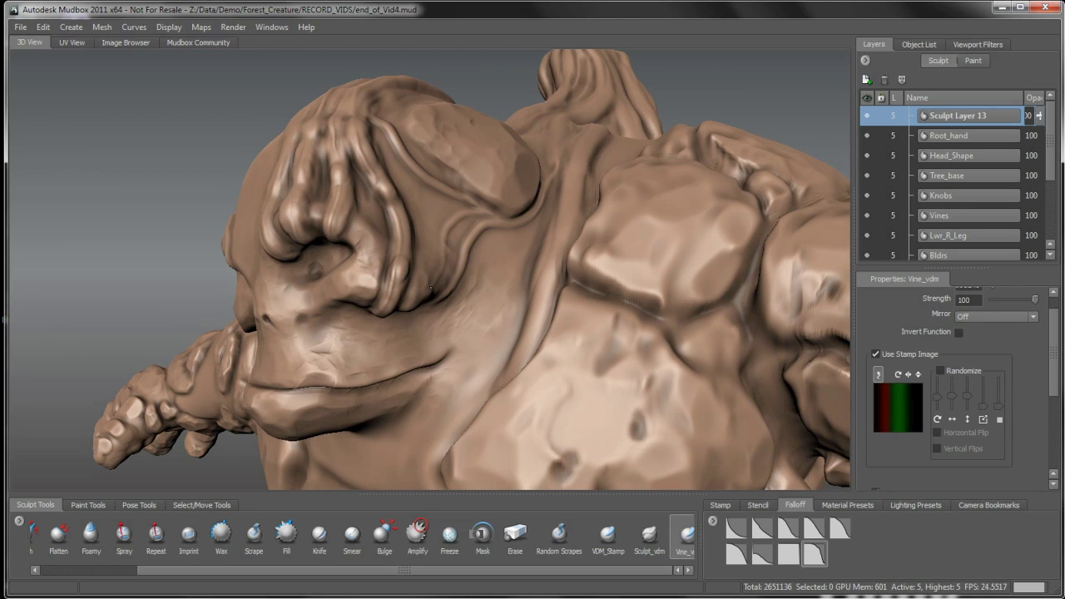
pyautogui.keyDown('alt'); pyautogui.moveTo(414, 312); pyautogui.dragTo(492, 269); pyautogui.keyUp('alt')
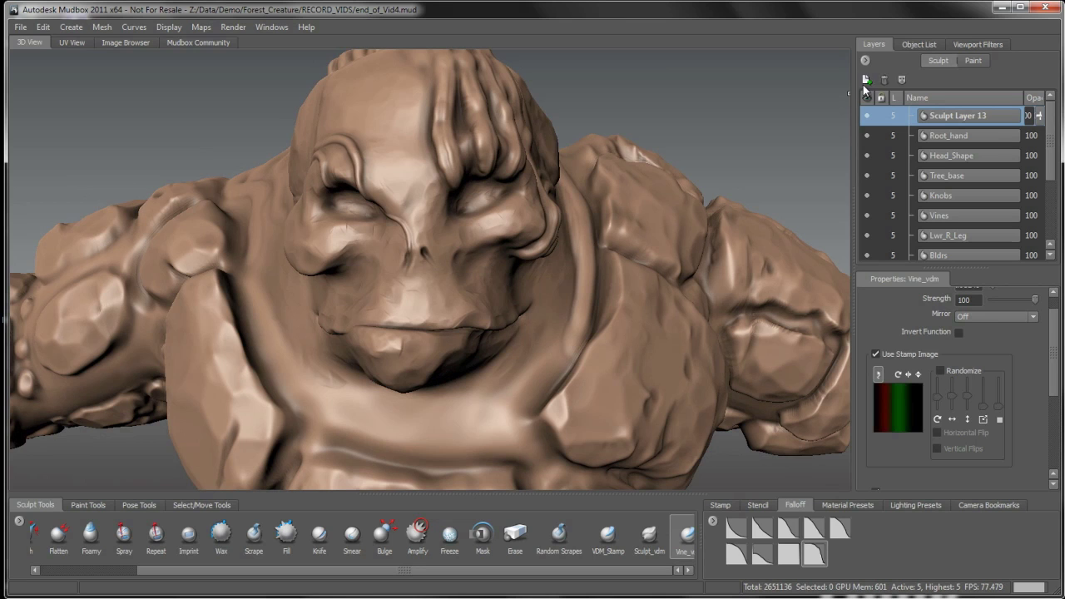
# Add a new sculpt layer and build a small tooth bump on the lower lip with the Wax brush.
pyautogui.click(866, 80)
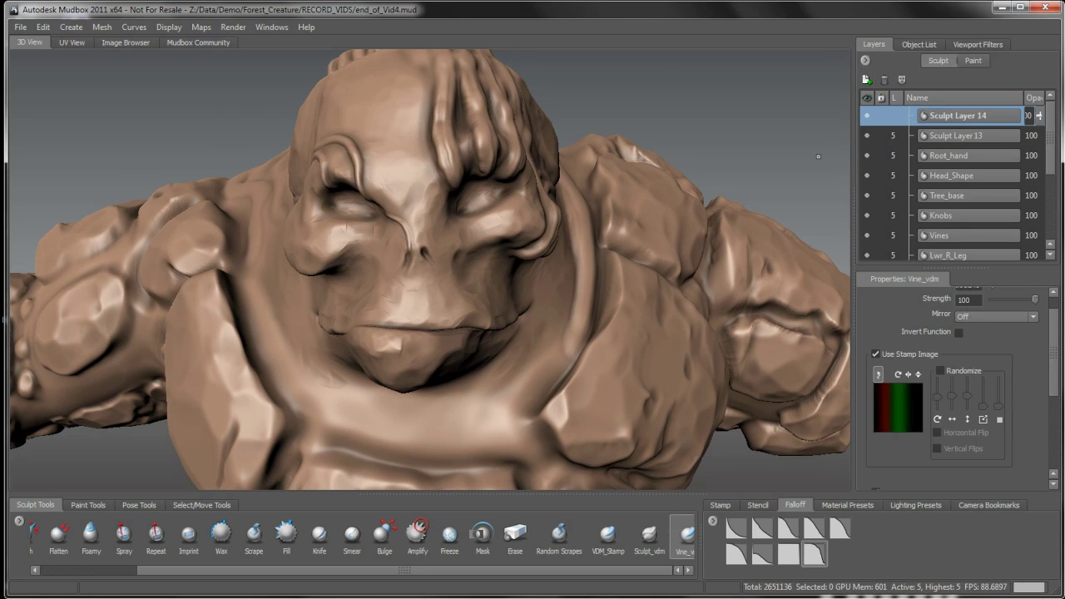
pyautogui.click(221, 536)
pyautogui.moveTo(394, 327)
pyautogui.keyDown('alt'); pyautogui.mouseDown()
pyautogui.moveTo(410, 359)
pyautogui.moveTo(421, 341)
pyautogui.moveTo(431, 356)
pyautogui.mouseUp(); pyautogui.keyUp('alt')
pyautogui.keyDown('alt'); pyautogui.moveTo(430, 355); pyautogui.dragTo(433, 359, button='right'); pyautogui.keyUp('alt')
pyautogui.moveTo(434, 359)
pyautogui.keyDown('alt'); pyautogui.mouseDown()
pyautogui.moveTo(459, 327)
pyautogui.moveTo(447, 388)
pyautogui.moveTo(463, 397)
pyautogui.moveTo(430, 353)
pyautogui.mouseUp(); pyautogui.keyUp('alt')
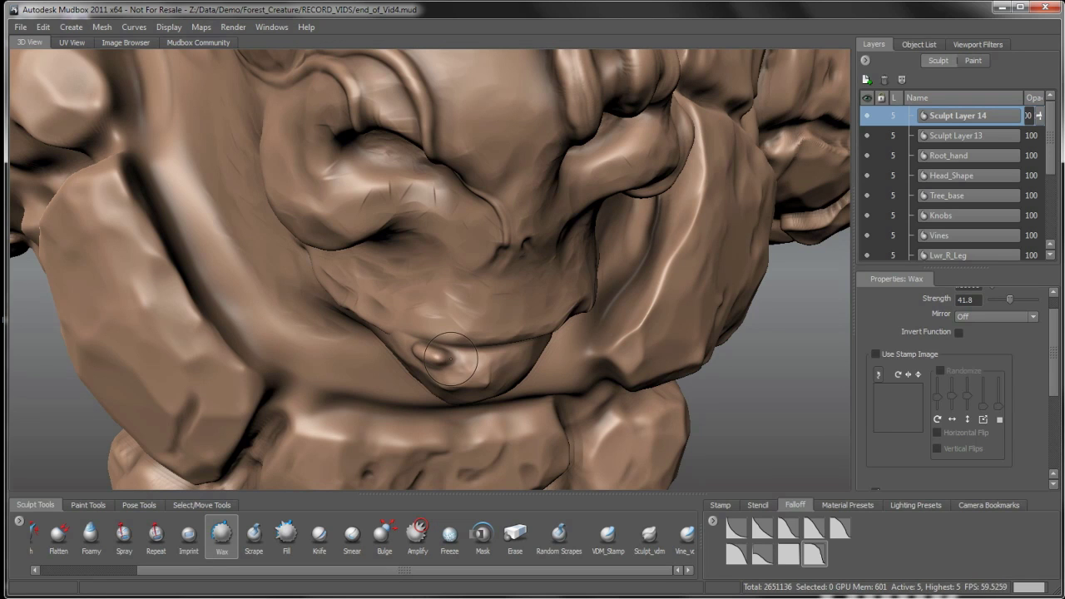
pyautogui.keyDown('alt'); pyautogui.moveTo(432, 363); pyautogui.dragTo(549, 282); pyautogui.keyUp('alt')
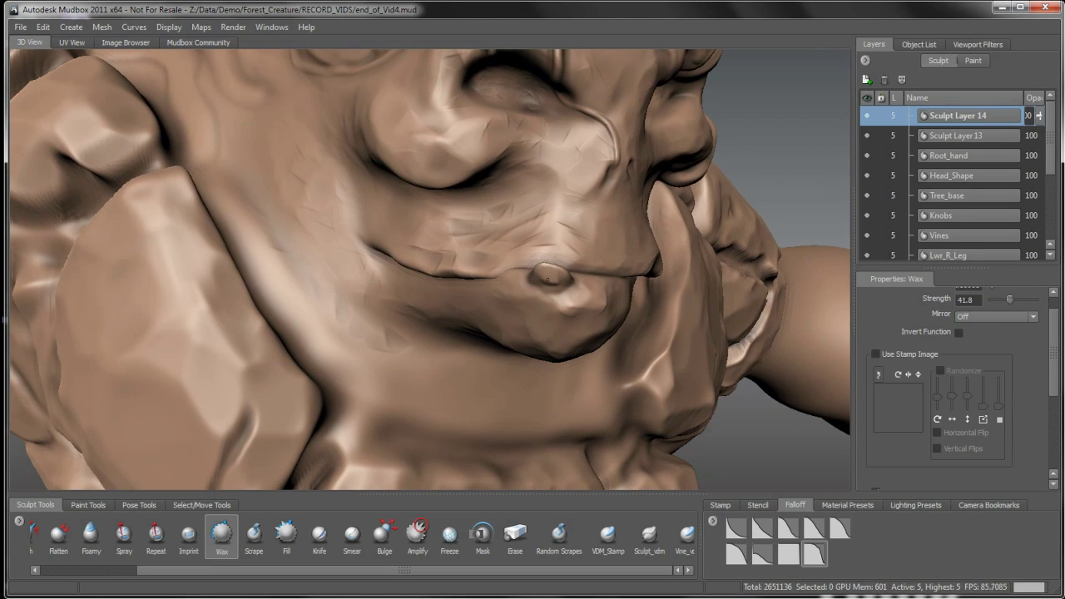
# Build the lower-lip tooth out further and smooth its surface.
pyautogui.moveTo(557, 270)
pyautogui.keyDown('alt'); pyautogui.mouseDown()
pyautogui.moveTo(422, 283)
pyautogui.moveTo(466, 299)
pyautogui.mouseUp(); pyautogui.keyUp('alt')
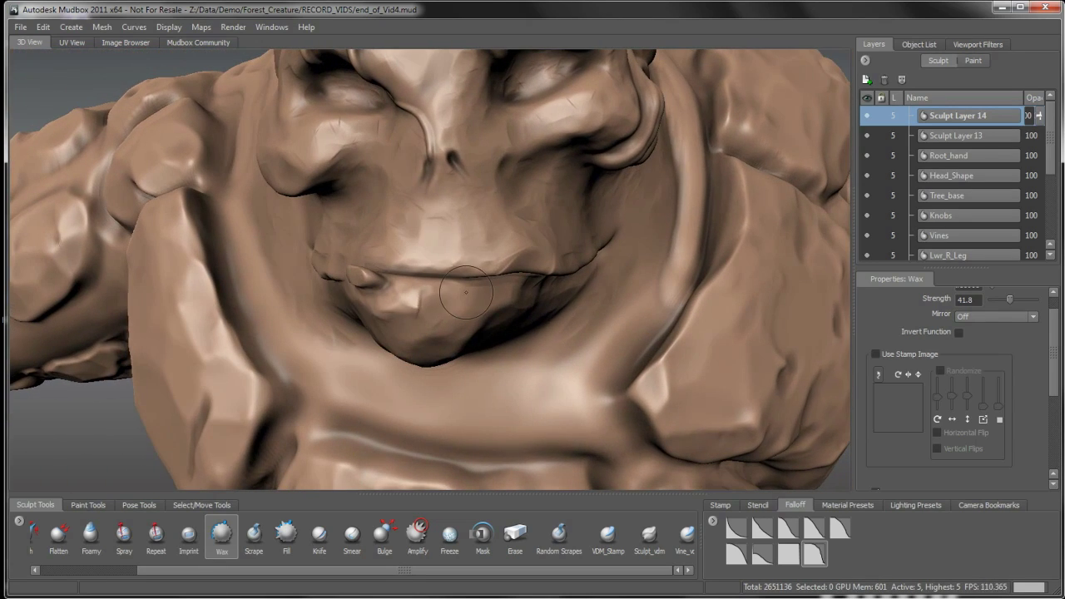
pyautogui.moveTo(366, 276)
pyautogui.keyDown('shift'); pyautogui.mouseDown()
pyautogui.moveTo(391, 298)
pyautogui.moveTo(457, 210)
pyautogui.moveTo(447, 221)
pyautogui.moveTo(481, 260)
pyautogui.mouseUp(); pyautogui.keyUp('shift')
pyautogui.press('shift')
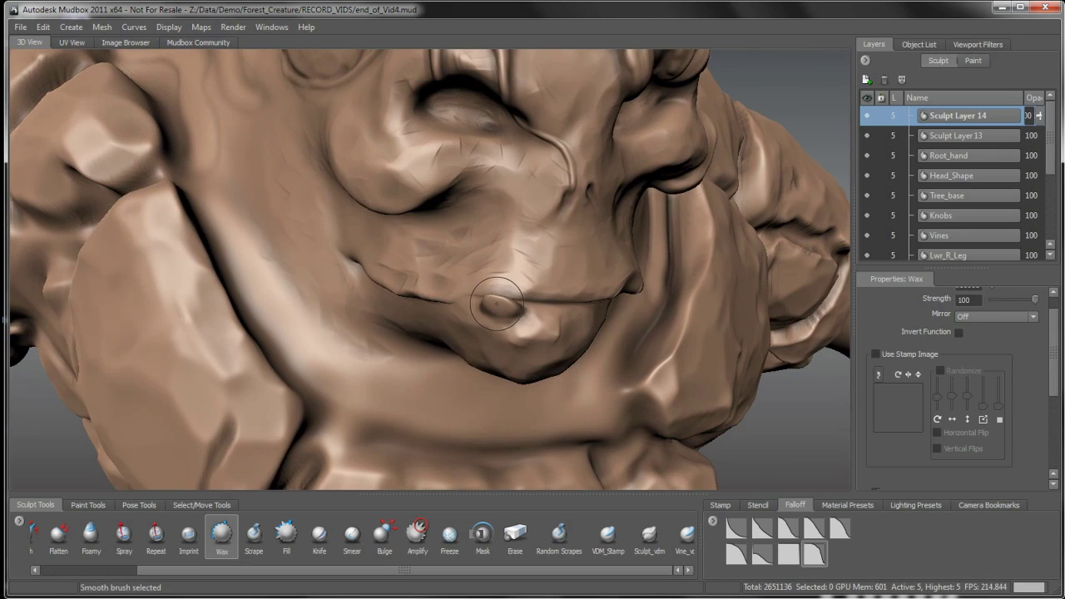
# Pull the lower tooth upward with the Grab brush into a small tusk overlapping the upper lip.
pyautogui.keyDown('alt'); pyautogui.moveTo(500, 298); pyautogui.dragTo(171, 484); pyautogui.keyUp('alt')
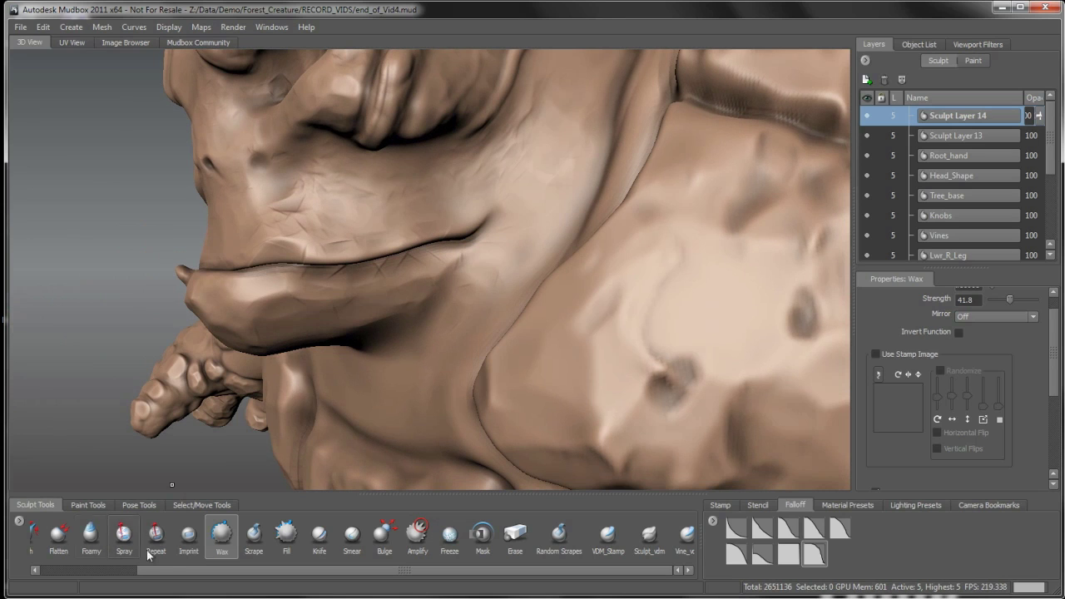
pyautogui.scroll(3, 146, 550)
pyautogui.click(109, 549)
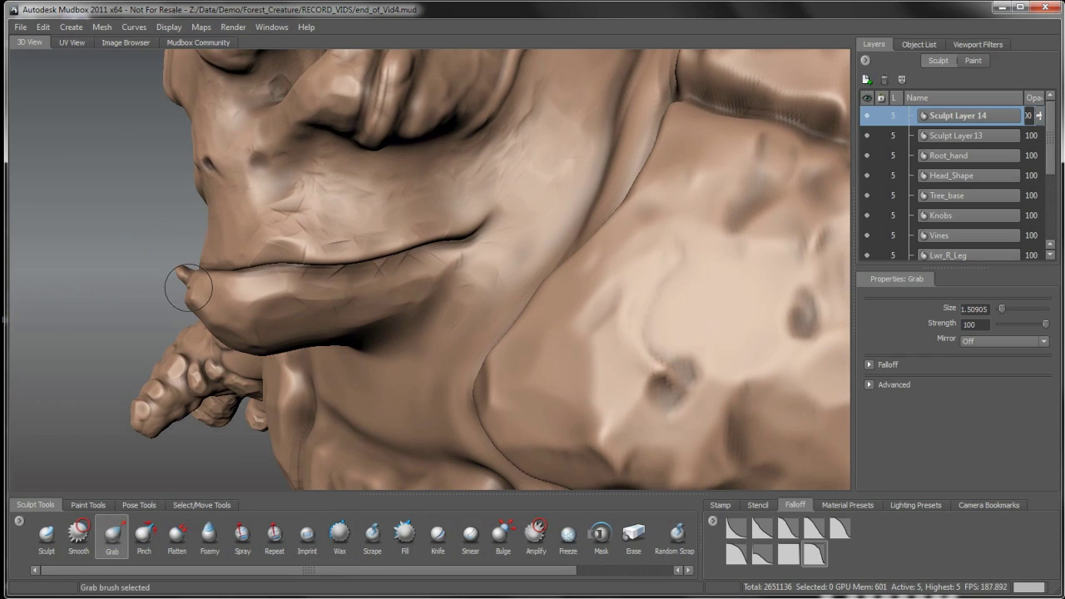
pyautogui.keyDown('alt'); pyautogui.moveTo(189, 287); pyautogui.dragTo(178, 271); pyautogui.keyUp('alt')
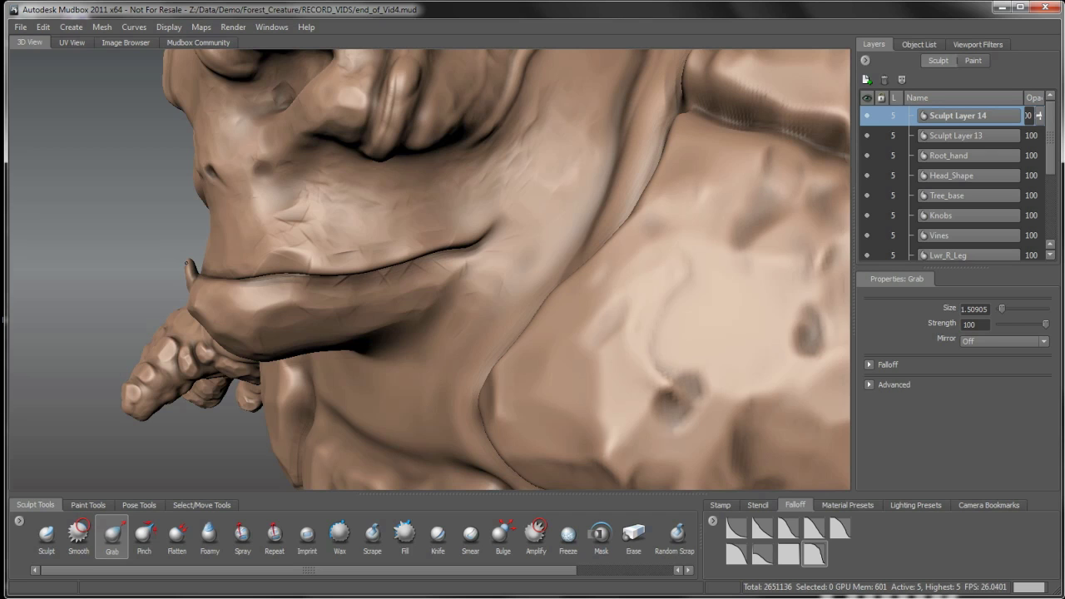
pyautogui.moveTo(187, 267)
pyautogui.keyDown('alt'); pyautogui.mouseDown()
pyautogui.moveTo(291, 295)
pyautogui.moveTo(357, 285)
pyautogui.mouseUp(); pyautogui.keyUp('alt')
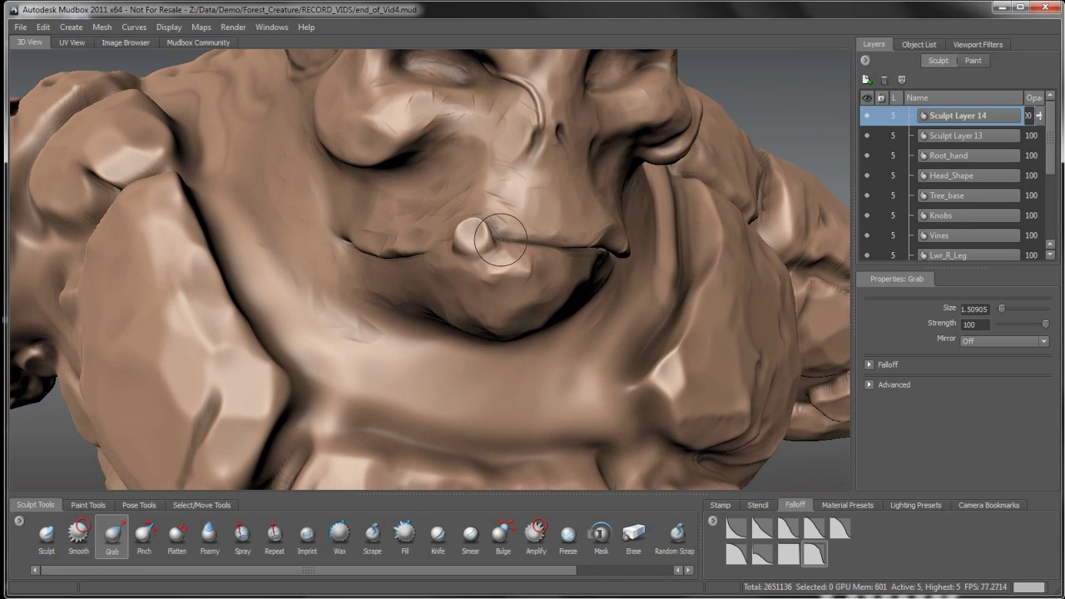
pyautogui.moveTo(500, 240)
pyautogui.mouseDown()
pyautogui.moveTo(461, 241)
pyautogui.moveTo(431, 277)
pyautogui.mouseUp()
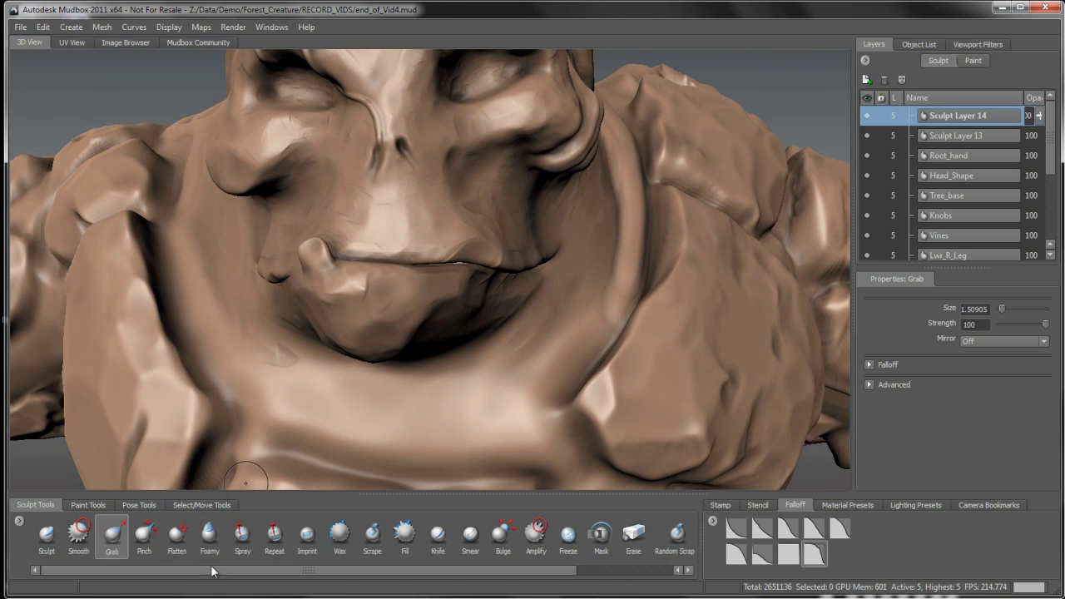
# Build a tooth bump on the underside of the upper lip with the Wax brush at size 1.9626 and smooth it.
pyautogui.click(340, 535)
pyautogui.moveTo(457, 332)
pyautogui.keyDown('alt'); pyautogui.mouseDown()
pyautogui.moveTo(406, 241)
pyautogui.moveTo(435, 194)
pyautogui.moveTo(420, 108)
pyautogui.moveTo(441, 90)
pyautogui.moveTo(468, 137)
pyautogui.moveTo(474, 200)
pyautogui.mouseUp(); pyautogui.keyUp('alt')
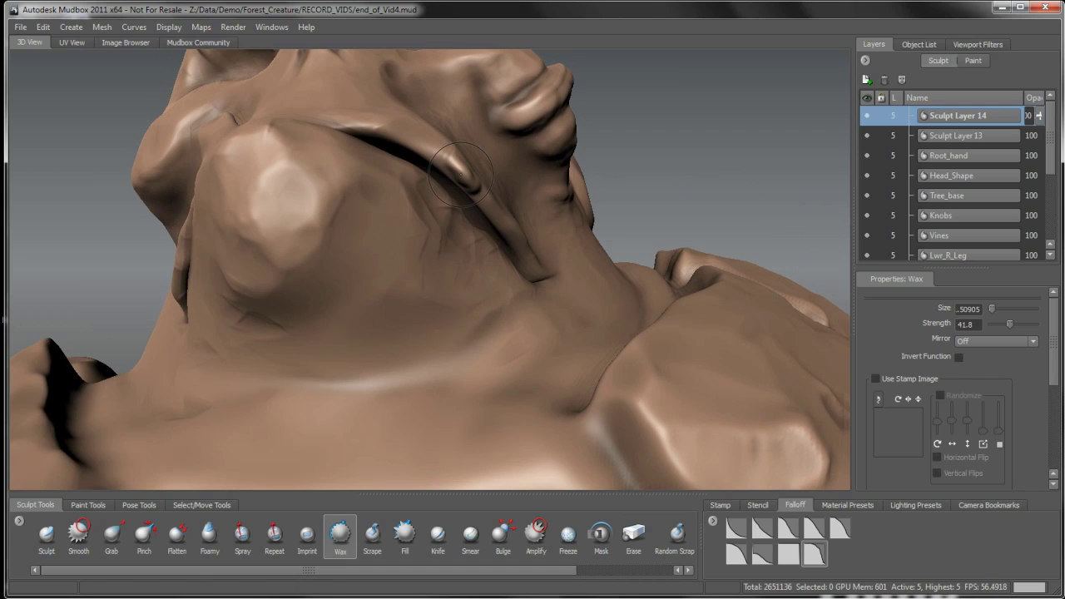
pyautogui.moveTo(456, 162); pyautogui.dragTo(450, 169)
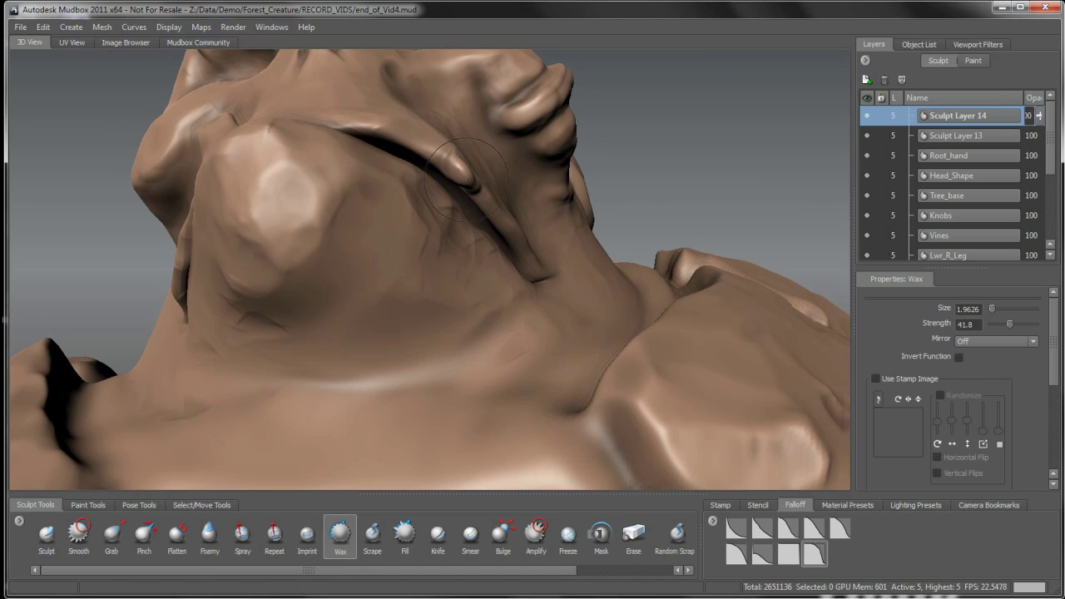
pyautogui.keyDown('alt'); pyautogui.moveTo(474, 189); pyautogui.dragTo(376, 170); pyautogui.keyUp('alt')
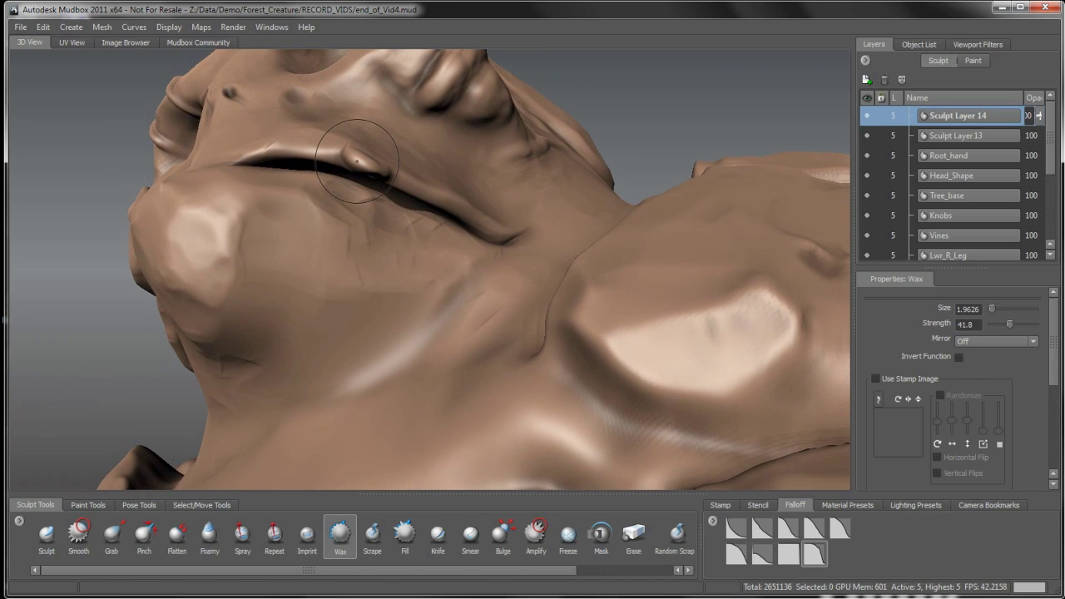
pyautogui.keyDown('alt'); pyautogui.moveTo(371, 172); pyautogui.dragTo(412, 128); pyautogui.keyUp('alt')
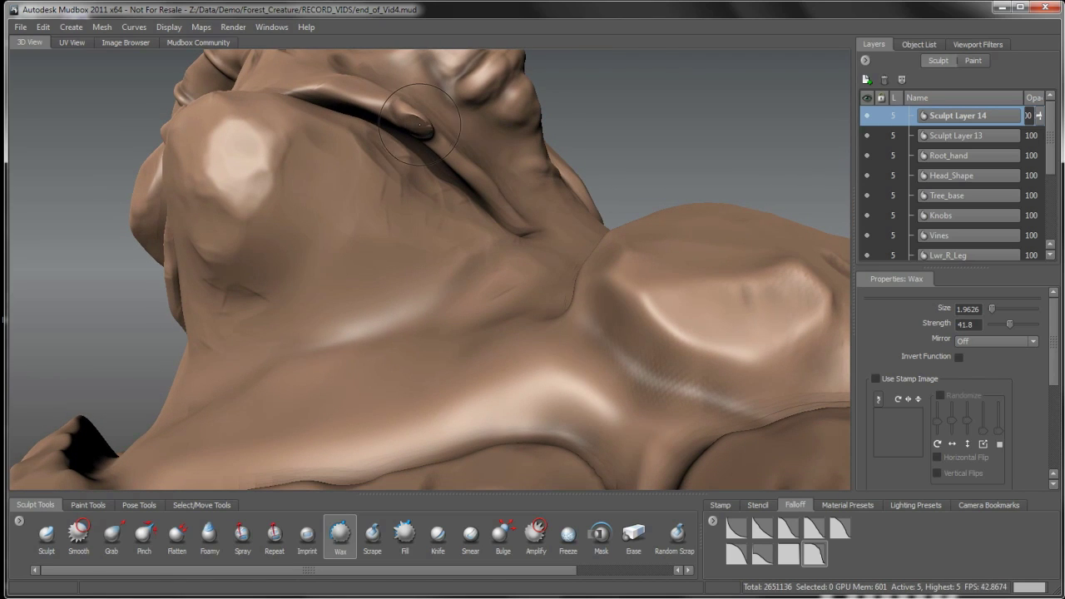
pyautogui.press('shift')
pyautogui.keyDown('shift'); pyautogui.moveTo(420, 125); pyautogui.dragTo(414, 122); pyautogui.keyUp('shift')
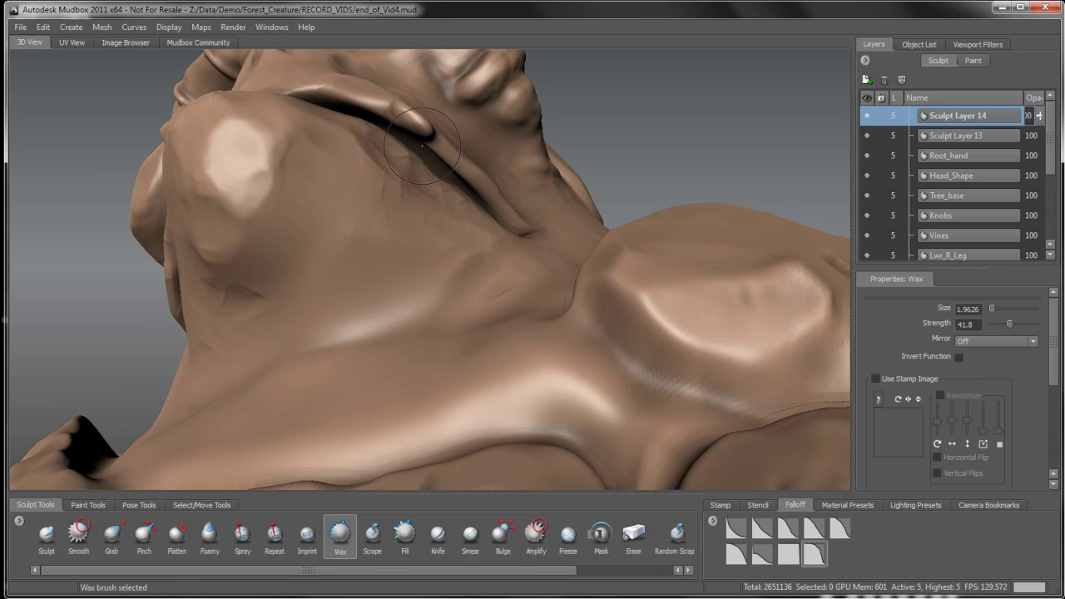
# Add more wax to the upper-lip tooth so it hangs over the mouth line, and smooth its rounded tip.
pyautogui.keyDown('alt'); pyautogui.moveTo(422, 135); pyautogui.dragTo(333, 308); pyautogui.keyUp('alt')
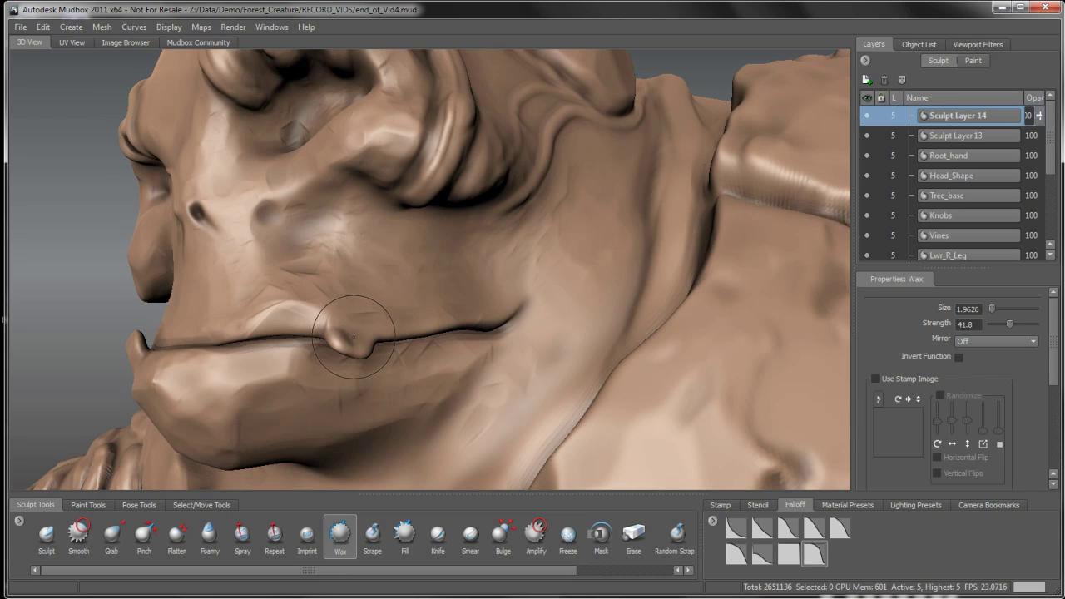
pyautogui.moveTo(352, 332)
pyautogui.keyDown('alt'); pyautogui.mouseDown()
pyautogui.moveTo(400, 307)
pyautogui.moveTo(411, 250)
pyautogui.mouseUp(); pyautogui.keyUp('alt')
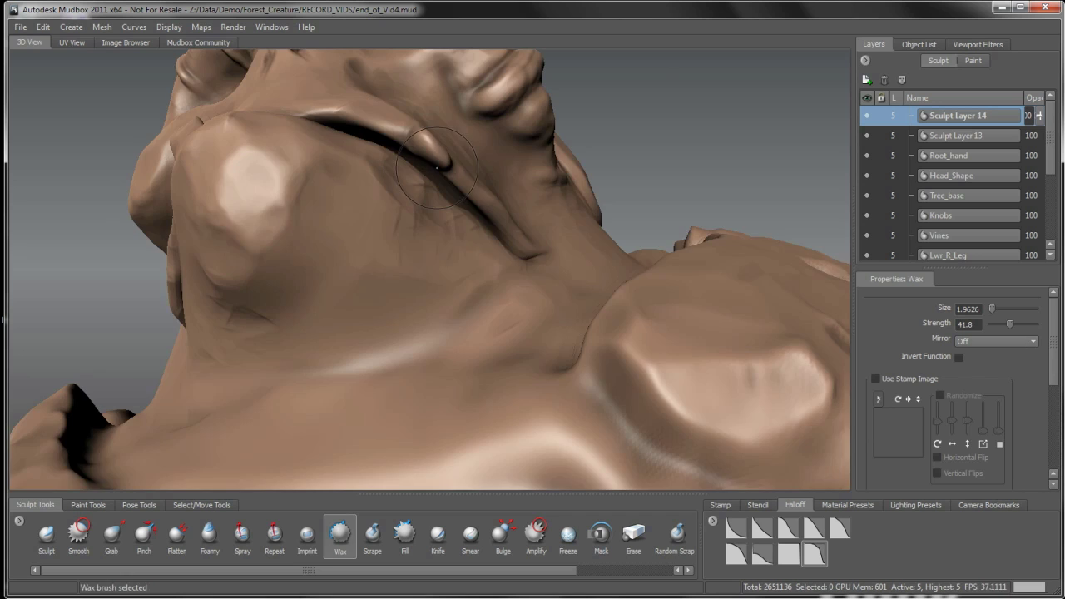
pyautogui.keyDown('alt'); pyautogui.moveTo(437, 166); pyautogui.dragTo(391, 272); pyautogui.keyUp('alt')
pyautogui.press('shift')
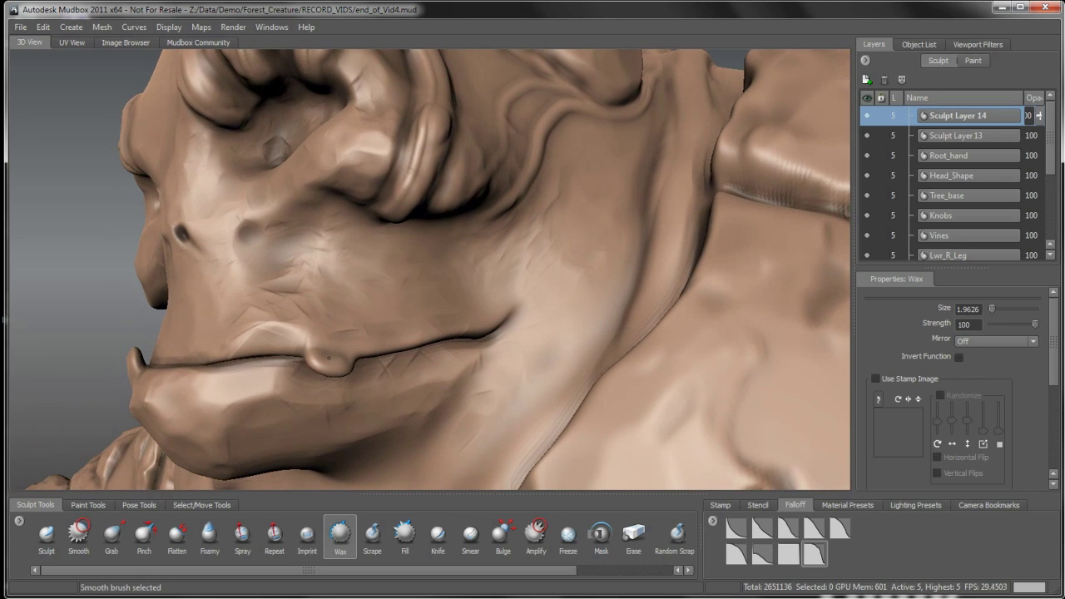
pyautogui.keyDown('alt'); pyautogui.moveTo(381, 353); pyautogui.dragTo(579, 396); pyautogui.keyUp('alt')
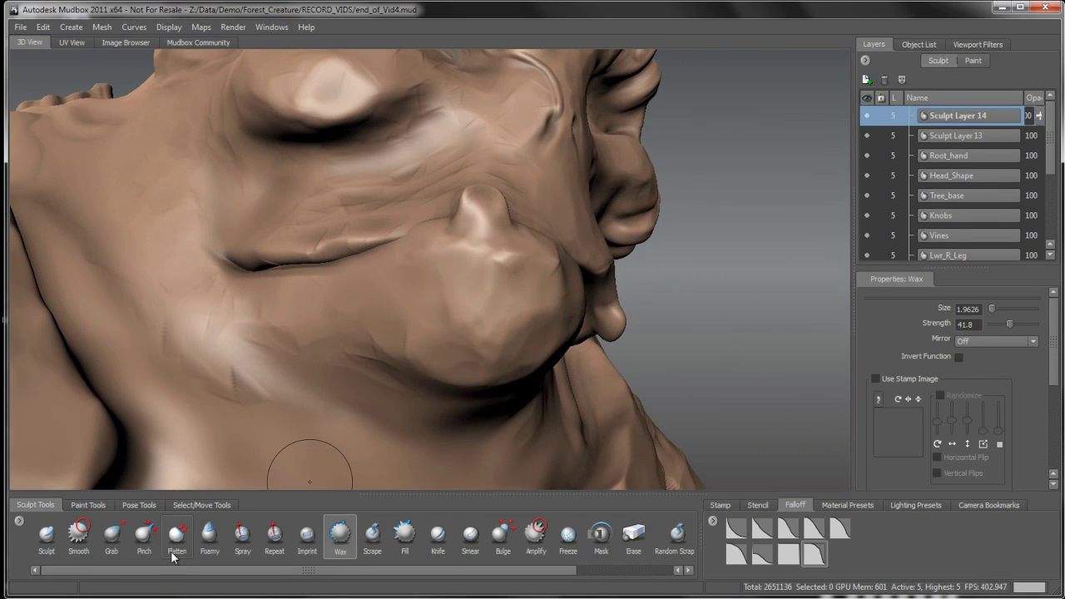
# Pull the upper tooth down over the lower lip with the Grab brush, drawing it to a point.
pyautogui.click(112, 537)
pyautogui.moveTo(642, 366)
pyautogui.keyDown('alt'); pyautogui.mouseDown()
pyautogui.moveTo(670, 370)
pyautogui.moveTo(629, 365)
pyautogui.moveTo(607, 286)
pyautogui.moveTo(511, 307)
pyautogui.moveTo(441, 266)
pyautogui.moveTo(517, 241)
pyautogui.moveTo(528, 251)
pyautogui.moveTo(519, 246)
pyautogui.moveTo(537, 202)
pyautogui.moveTo(440, 269)
pyautogui.moveTo(415, 248)
pyautogui.moveTo(426, 247)
pyautogui.moveTo(383, 276)
pyautogui.moveTo(383, 294)
pyautogui.mouseUp(); pyautogui.keyUp('alt')
pyautogui.moveTo(408, 253)
pyautogui.mouseDown()
pyautogui.moveTo(397, 259)
pyautogui.moveTo(405, 270)
pyautogui.moveTo(366, 286)
pyautogui.moveTo(363, 258)
pyautogui.mouseUp()
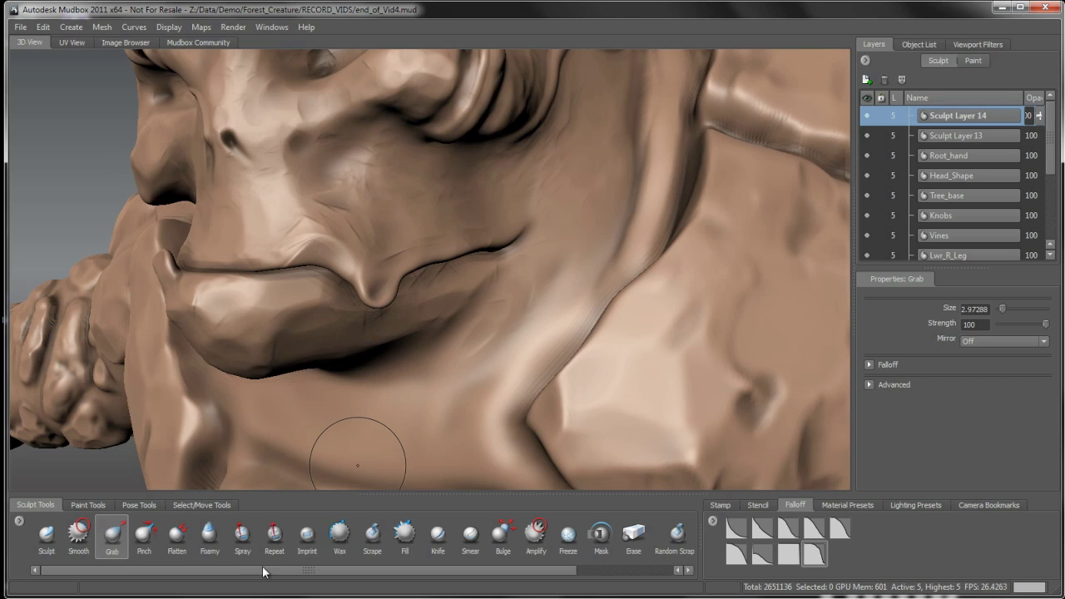
# Thicken the front and tip of the upper tooth with short Wax strokes.
pyautogui.click(341, 545)
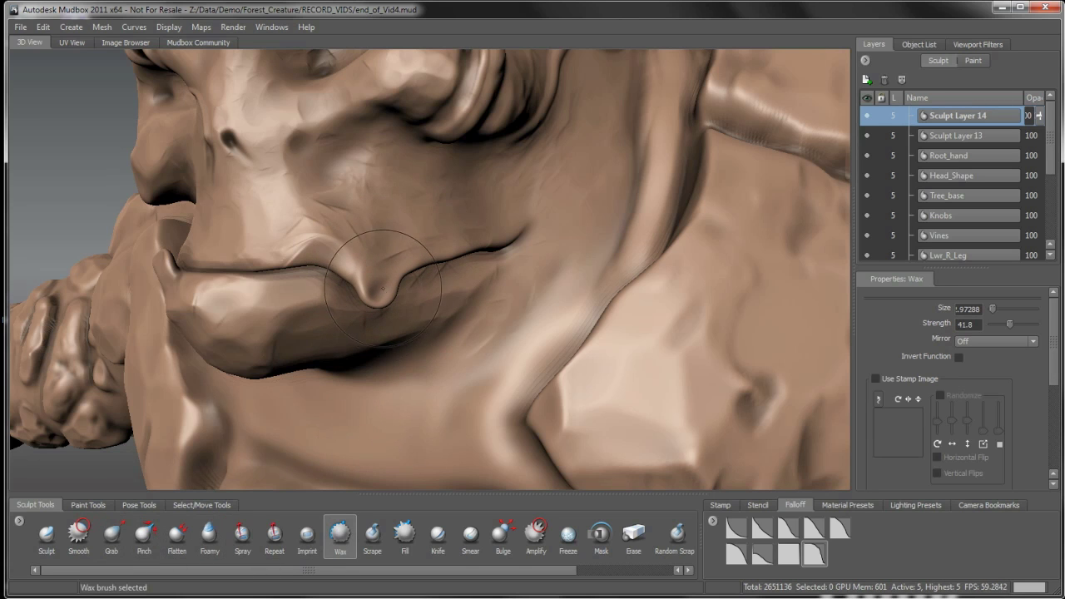
pyautogui.moveTo(383, 281)
pyautogui.keyDown('alt'); pyautogui.mouseDown()
pyautogui.moveTo(372, 210)
pyautogui.moveTo(365, 235)
pyautogui.mouseUp(); pyautogui.keyUp('alt')
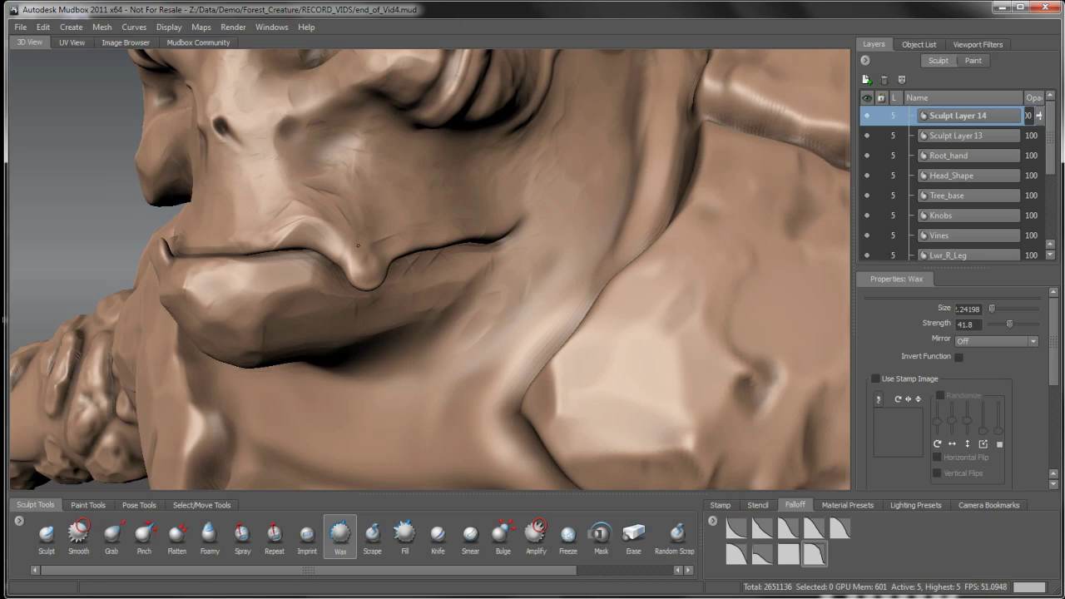
pyautogui.moveTo(363, 261); pyautogui.dragTo(372, 266)
pyautogui.moveTo(372, 254); pyautogui.dragTo(370, 268)
pyautogui.moveTo(369, 266); pyautogui.dragTo(367, 275)
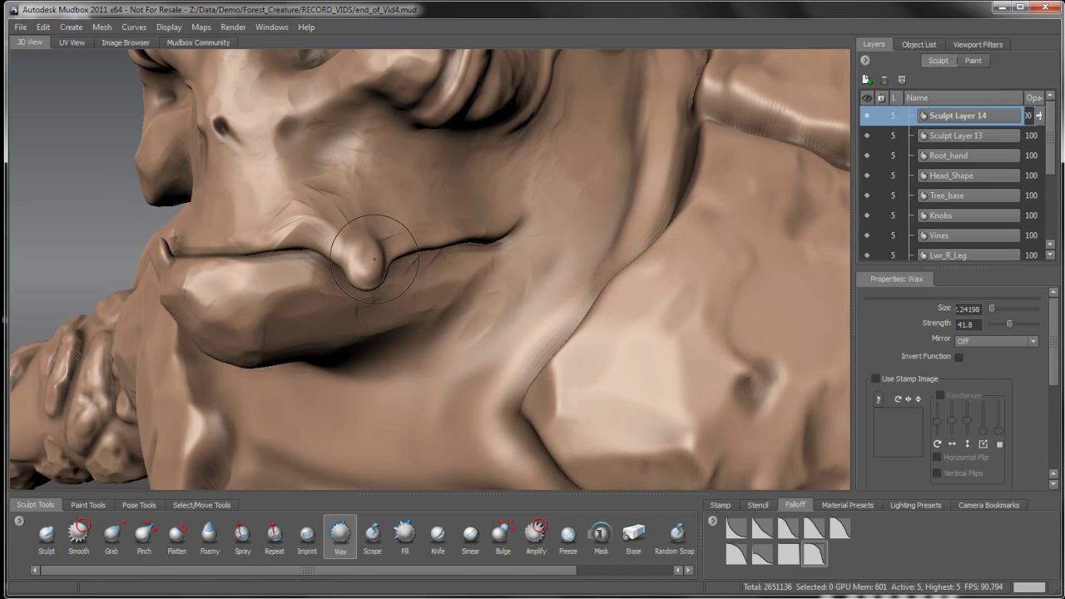
# Build a root ridge running up the lip above the upper tooth, and smooth it into the surrounding skin.
pyautogui.moveTo(373, 257)
pyautogui.keyDown('alt'); pyautogui.mouseDown()
pyautogui.moveTo(357, 198)
pyautogui.moveTo(368, 230)
pyautogui.moveTo(308, 226)
pyautogui.moveTo(313, 206)
pyautogui.mouseUp(); pyautogui.keyUp('alt')
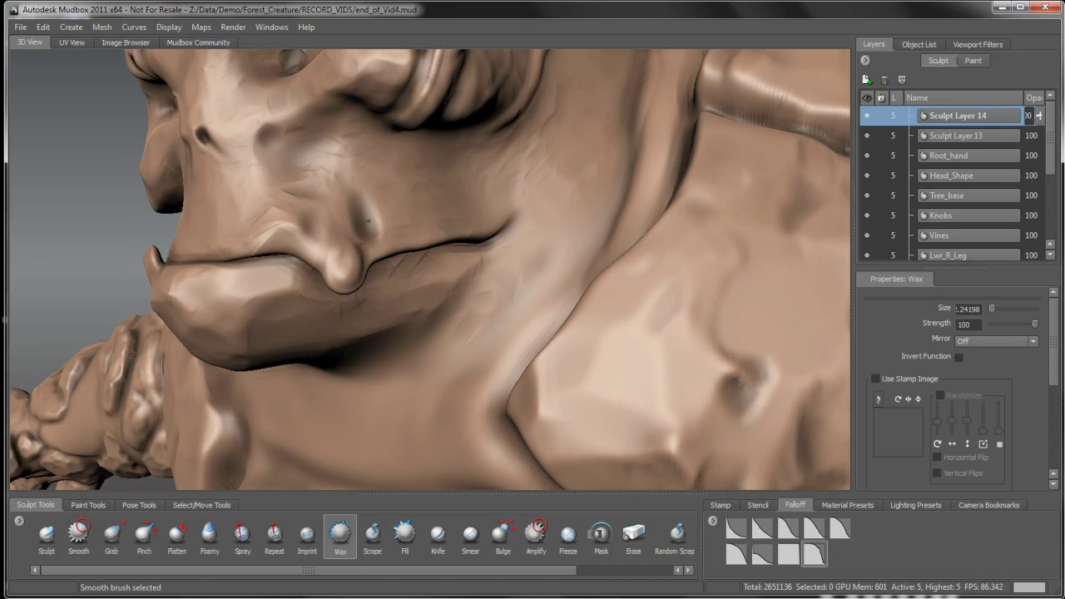
pyautogui.moveTo(371, 224)
pyautogui.keyDown('shift'); pyautogui.mouseDown()
pyautogui.moveTo(339, 210)
pyautogui.moveTo(348, 206)
pyautogui.mouseUp(); pyautogui.keyUp('shift')
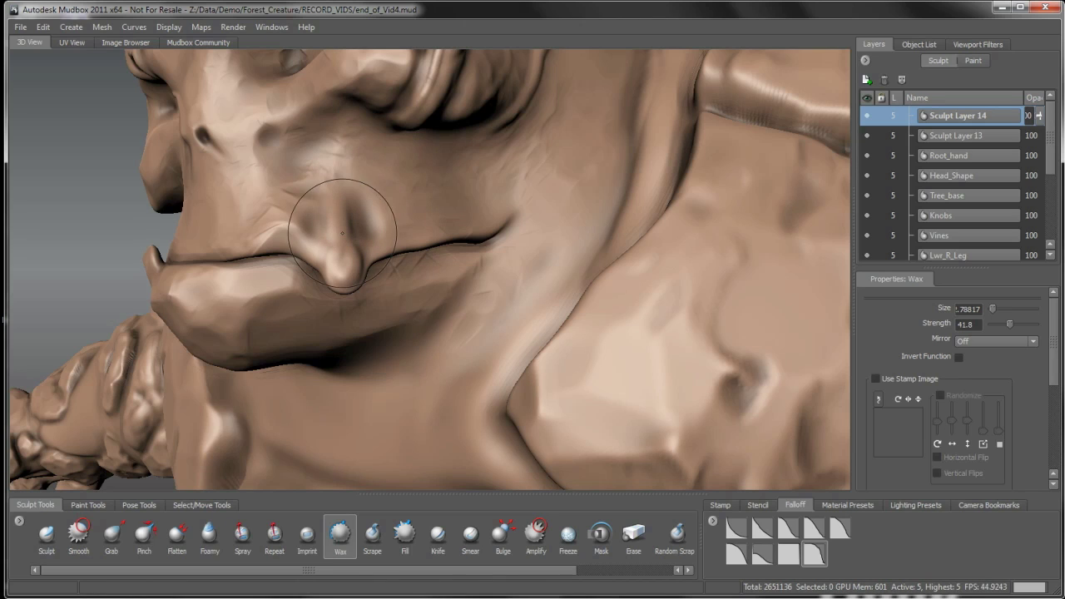
pyautogui.press('shift')
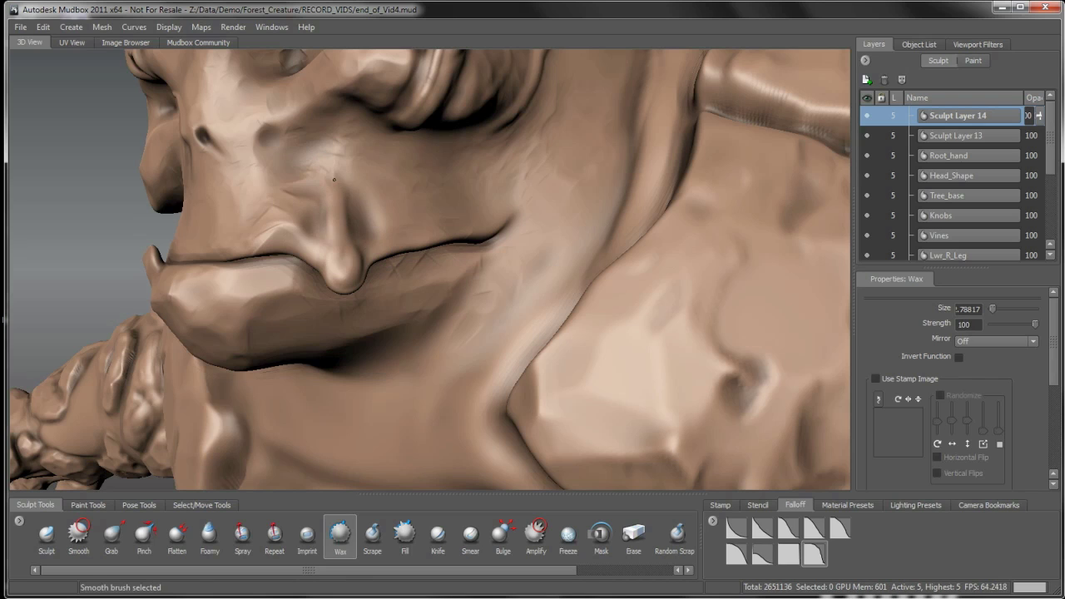
pyautogui.keyDown('shift'); pyautogui.moveTo(334, 179); pyautogui.dragTo(331, 198); pyautogui.keyUp('shift')
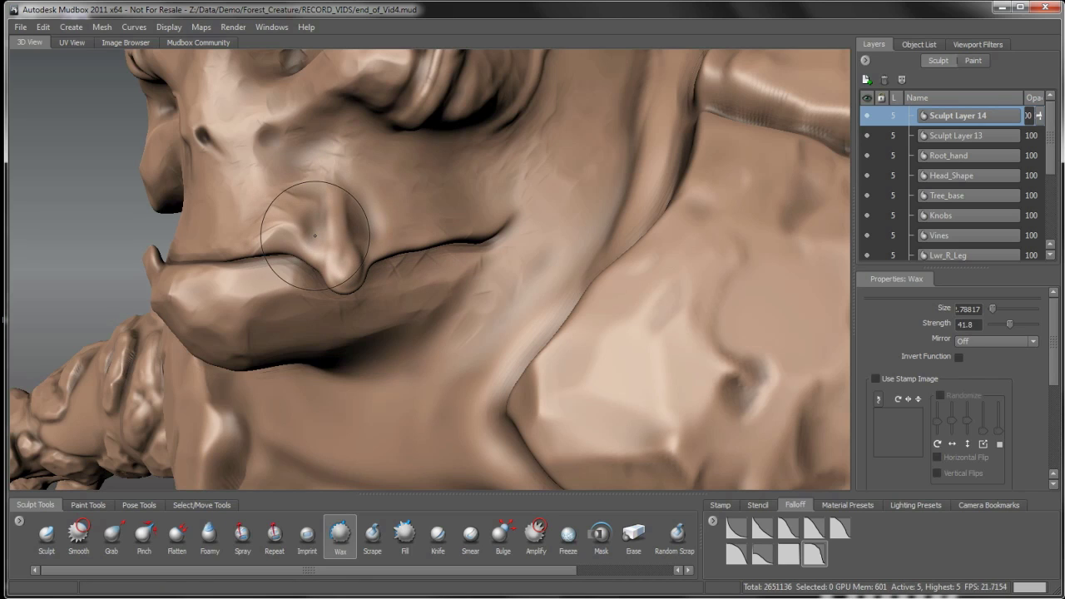
# Extend the root above the long upper tooth with Wax, and smooth the tip of the lower-lip tooth.
pyautogui.moveTo(314, 236); pyautogui.dragTo(349, 215)
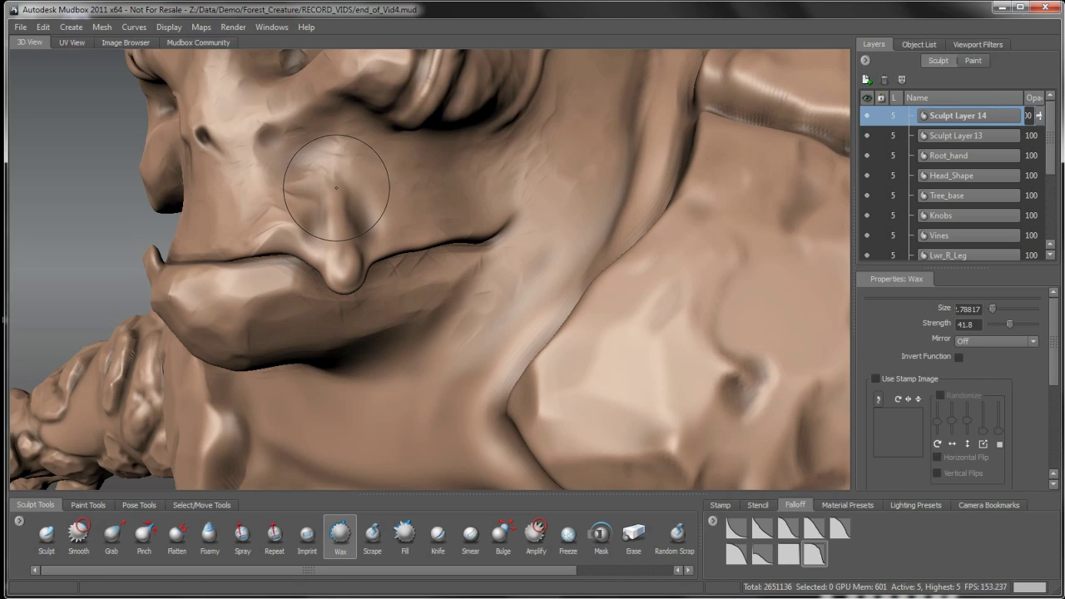
pyautogui.keyDown('alt'); pyautogui.moveTo(383, 221); pyautogui.dragTo(357, 203); pyautogui.keyUp('alt')
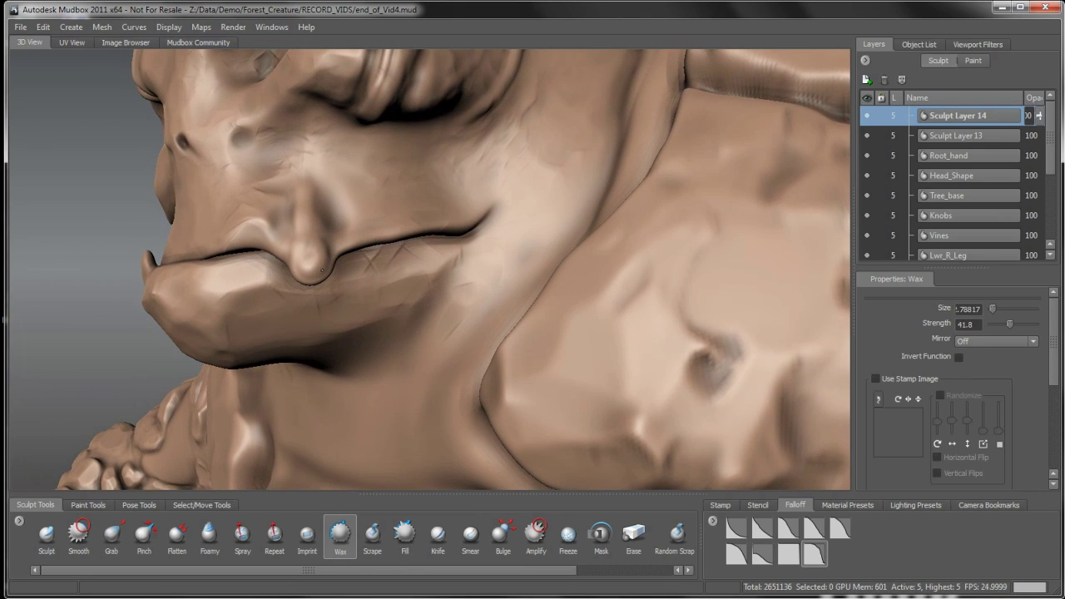
pyautogui.keyDown('alt'); pyautogui.moveTo(330, 263); pyautogui.dragTo(416, 219); pyautogui.keyUp('alt')
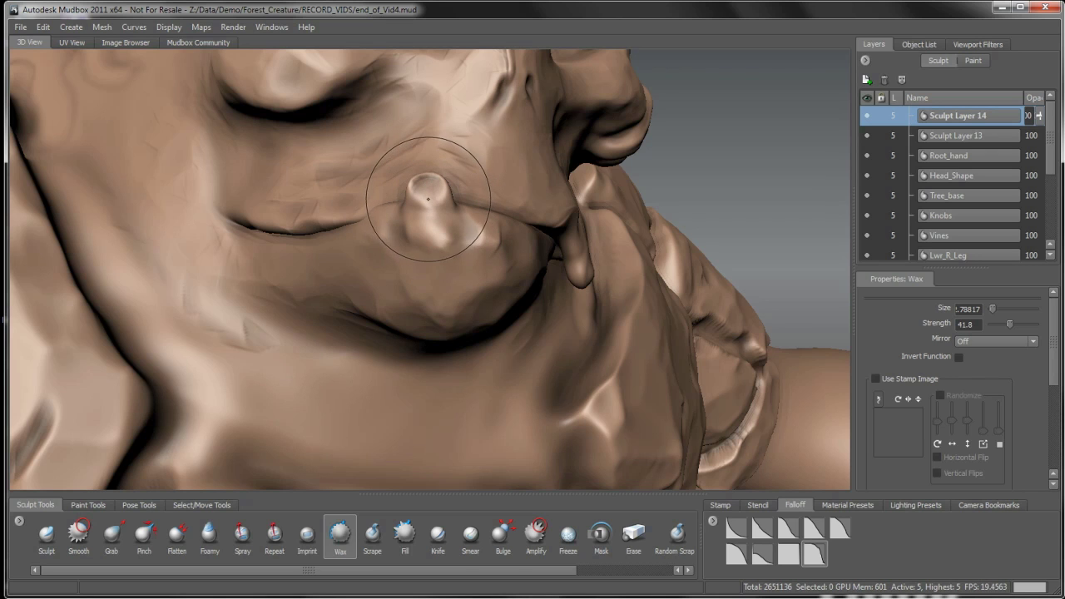
pyautogui.keyDown('shift'); pyautogui.moveTo(427, 190); pyautogui.dragTo(428, 197); pyautogui.keyUp('shift')
# Build a second upper tooth with Wax near the opposite mouth corner, overlapping the lower lip.
pyautogui.moveTo(450, 248)
pyautogui.keyDown('alt'); pyautogui.mouseDown()
pyautogui.moveTo(380, 238)
pyautogui.moveTo(423, 257)
pyautogui.moveTo(333, 356)
pyautogui.moveTo(363, 319)
pyautogui.mouseUp(); pyautogui.keyUp('alt')
pyautogui.moveTo(357, 233)
pyautogui.mouseDown()
pyautogui.moveTo(350, 238)
pyautogui.moveTo(369, 235)
pyautogui.moveTo(363, 194)
pyautogui.mouseUp()
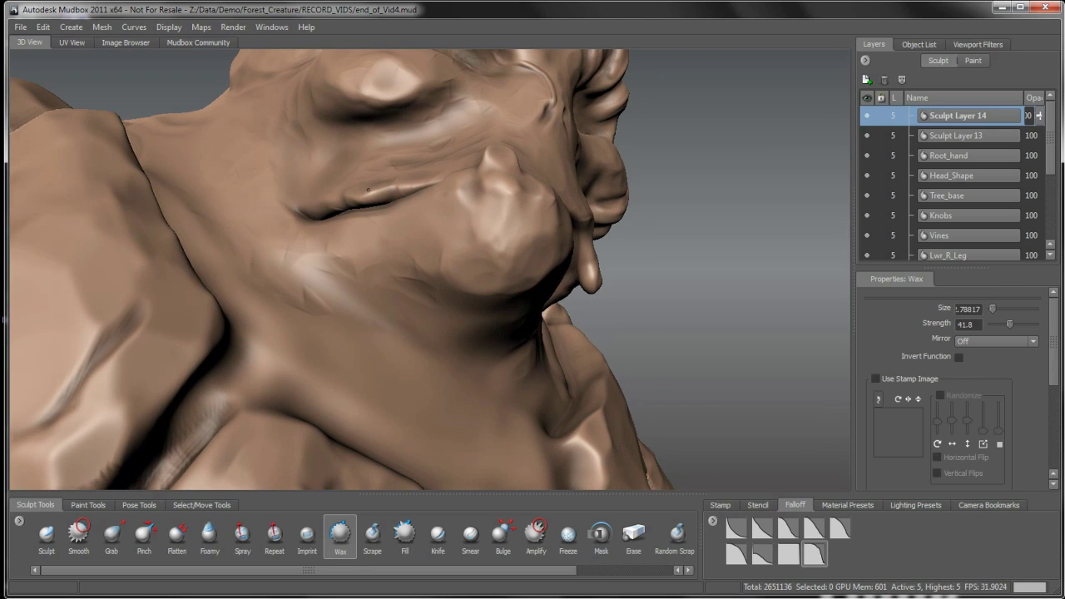
pyautogui.moveTo(357, 189)
pyautogui.keyDown('alt'); pyautogui.mouseDown()
pyautogui.moveTo(370, 172)
pyautogui.moveTo(390, 204)
pyautogui.moveTo(383, 242)
pyautogui.moveTo(413, 173)
pyautogui.moveTo(391, 279)
pyautogui.moveTo(403, 291)
pyautogui.moveTo(428, 277)
pyautogui.moveTo(382, 257)
pyautogui.moveTo(427, 274)
pyautogui.moveTo(414, 271)
pyautogui.mouseUp(); pyautogui.keyUp('alt')
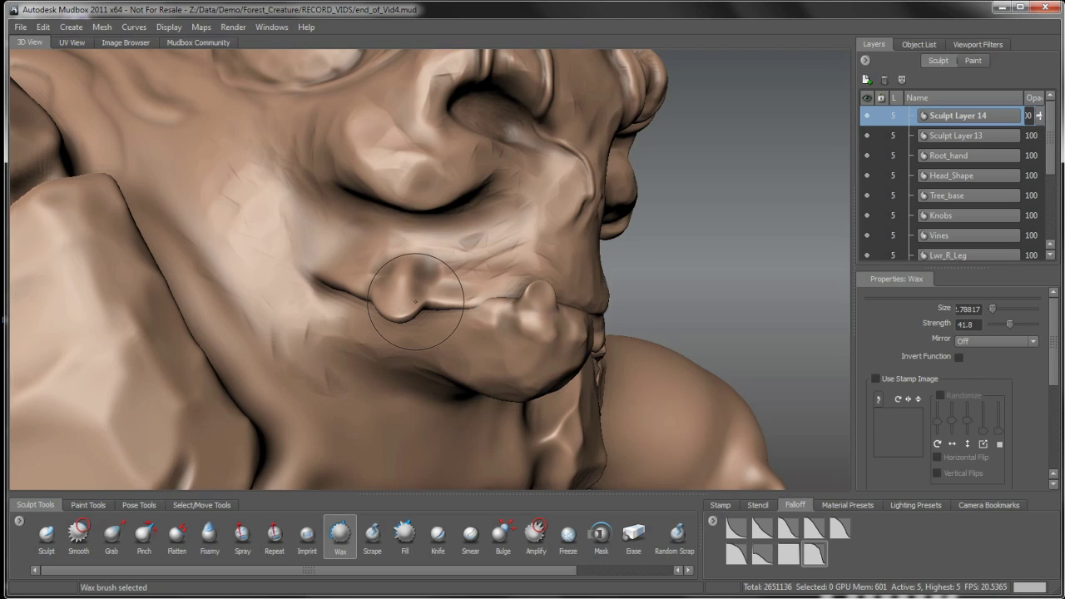
pyautogui.keyDown('alt'); pyautogui.moveTo(428, 286); pyautogui.dragTo(258, 497); pyautogui.keyUp('alt')
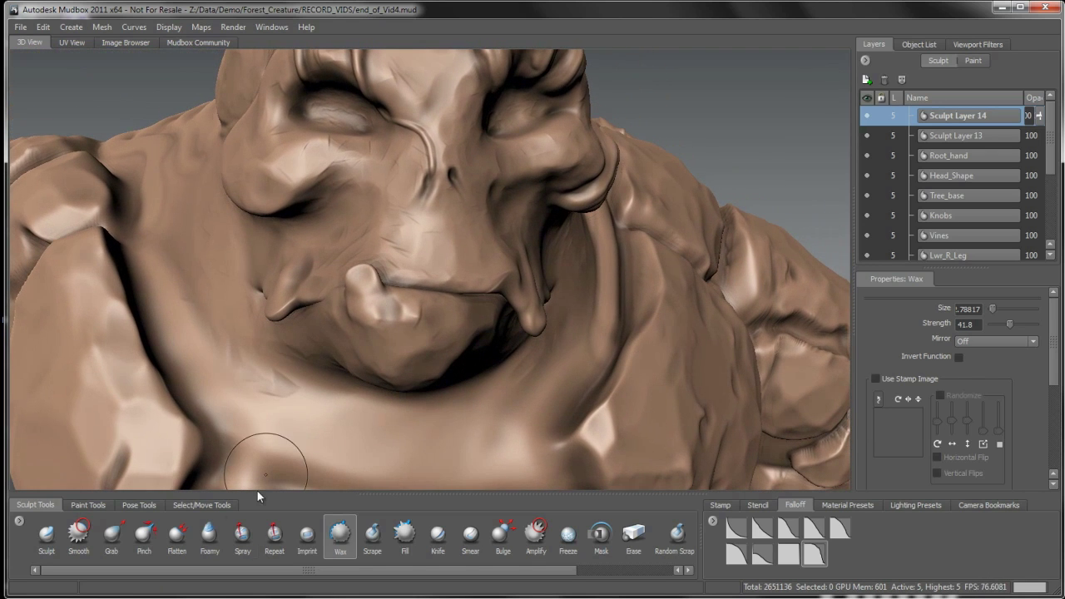
# Reshape the new tooth's tip over the lower lip with the Grab brush, and round it out with Wax and smoothing.
pyautogui.click(110, 538)
pyautogui.moveTo(295, 341)
pyautogui.keyDown('alt'); pyautogui.mouseDown()
pyautogui.moveTo(266, 295)
pyautogui.moveTo(256, 298)
pyautogui.moveTo(387, 307)
pyautogui.moveTo(371, 316)
pyautogui.moveTo(374, 246)
pyautogui.mouseUp(); pyautogui.keyUp('alt')
pyautogui.moveTo(357, 287)
pyautogui.mouseDown()
pyautogui.moveTo(349, 260)
pyautogui.moveTo(261, 238)
pyautogui.moveTo(358, 350)
pyautogui.moveTo(317, 351)
pyautogui.moveTo(341, 292)
pyautogui.mouseUp()
pyautogui.click(339, 537)
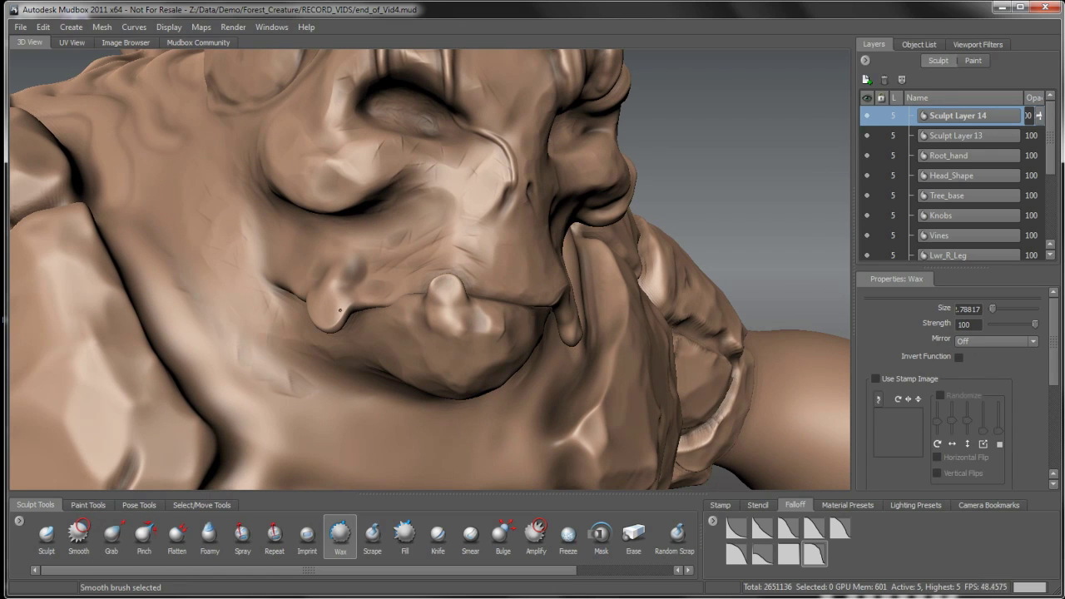
pyautogui.keyDown('alt'); pyautogui.moveTo(381, 440); pyautogui.dragTo(345, 468); pyautogui.keyUp('alt')
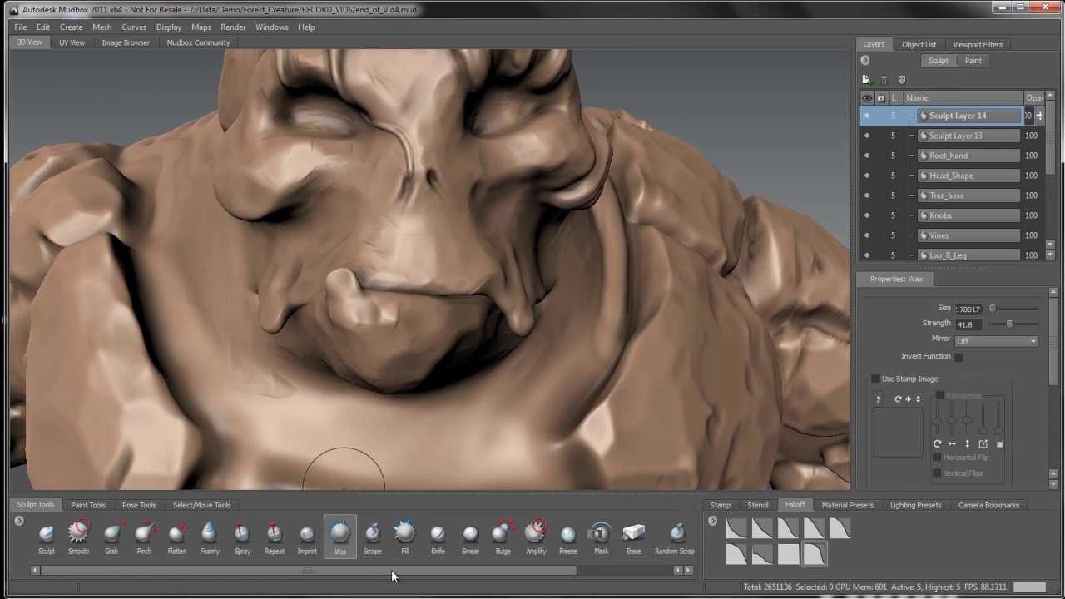
# Flatten the faces of the new upper tooth with the Scrape brush, leaving a more angular point.
pyautogui.click(374, 539)
pyautogui.keyDown('alt'); pyautogui.moveTo(376, 416); pyautogui.dragTo(426, 391); pyautogui.keyUp('alt')
pyautogui.moveTo(333, 291); pyautogui.dragTo(320, 293)
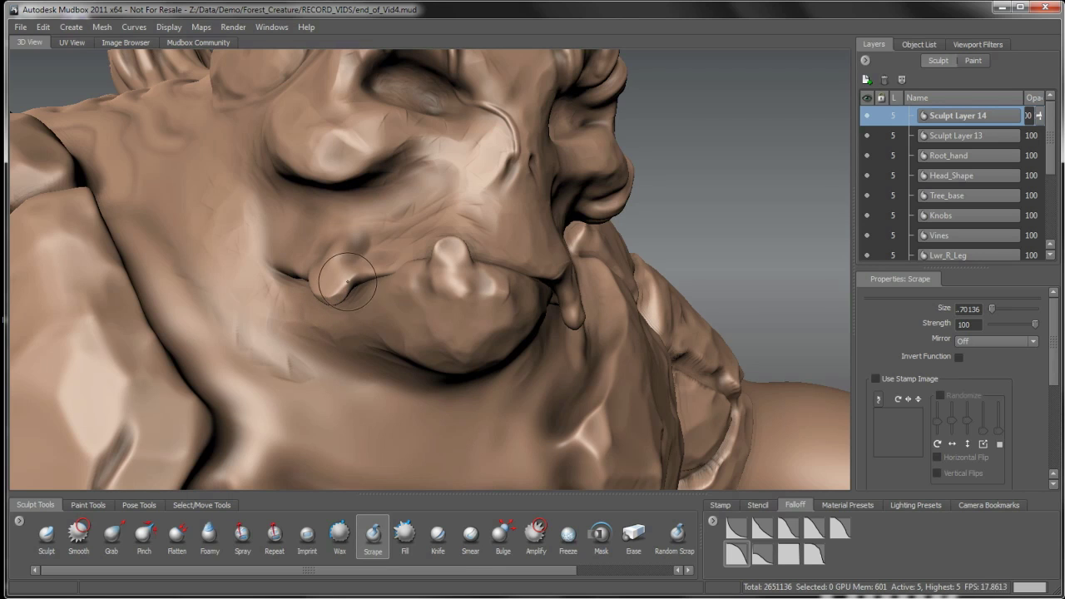
pyautogui.moveTo(343, 280)
pyautogui.mouseDown()
pyautogui.moveTo(385, 291)
pyautogui.moveTo(420, 271)
pyautogui.mouseUp()
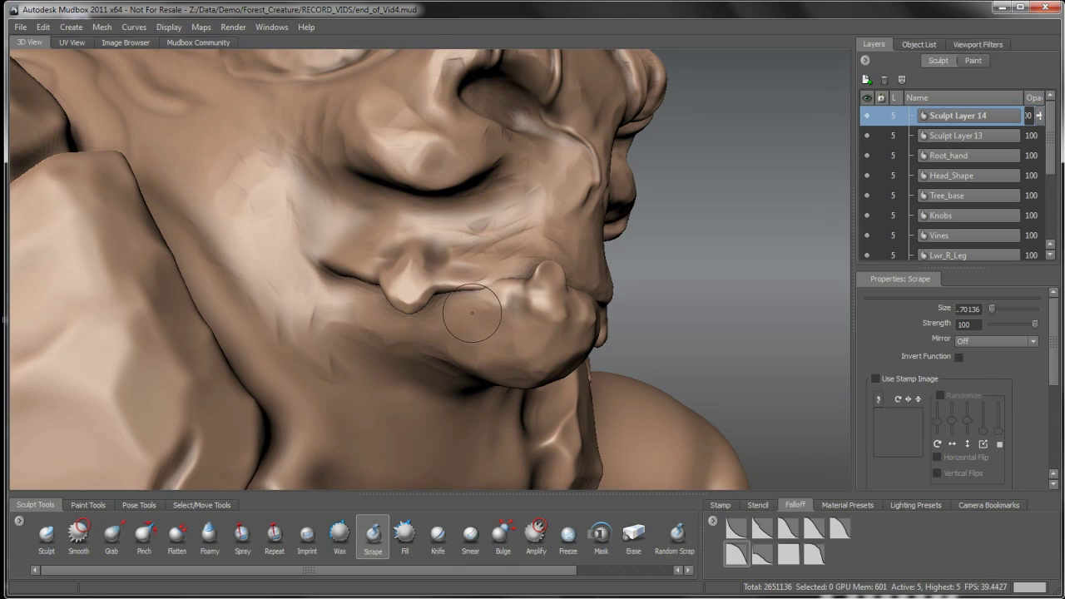
# Scrape the long upper tooth and its root on the other side of the mouth into angular planes.
pyautogui.keyDown('alt'); pyautogui.moveTo(472, 313); pyautogui.dragTo(458, 289); pyautogui.keyUp('alt')
pyautogui.moveTo(488, 254)
pyautogui.mouseDown()
pyautogui.moveTo(502, 264)
pyautogui.moveTo(384, 300)
pyautogui.moveTo(499, 285)
pyautogui.moveTo(439, 256)
pyautogui.moveTo(381, 267)
pyautogui.mouseUp()
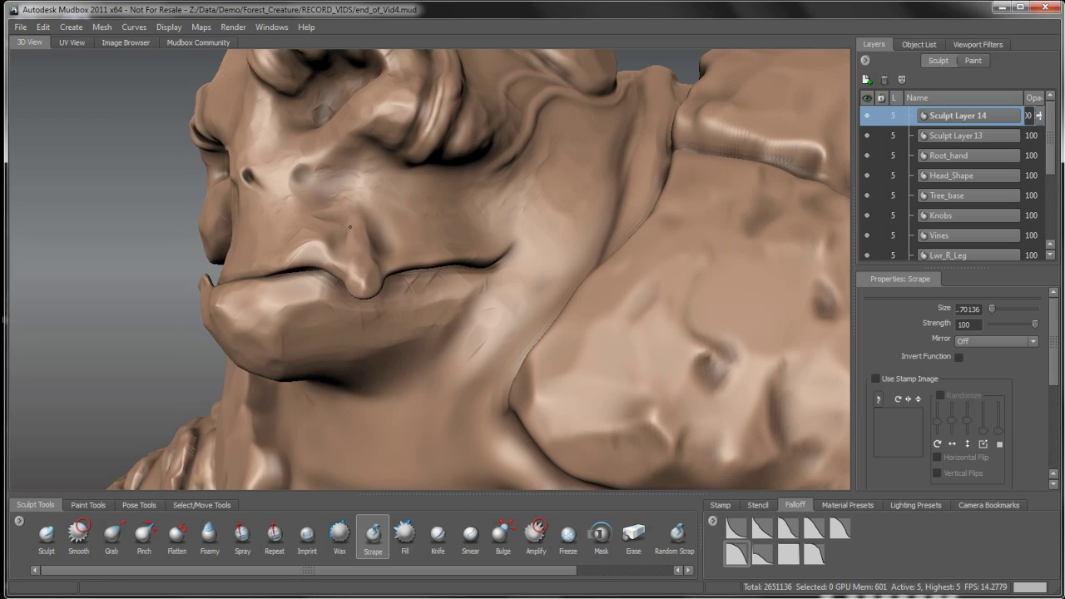
pyautogui.moveTo(366, 300)
pyautogui.keyDown('alt'); pyautogui.mouseDown()
pyautogui.moveTo(476, 268)
pyautogui.moveTo(502, 238)
pyautogui.mouseUp(); pyautogui.keyUp('alt')
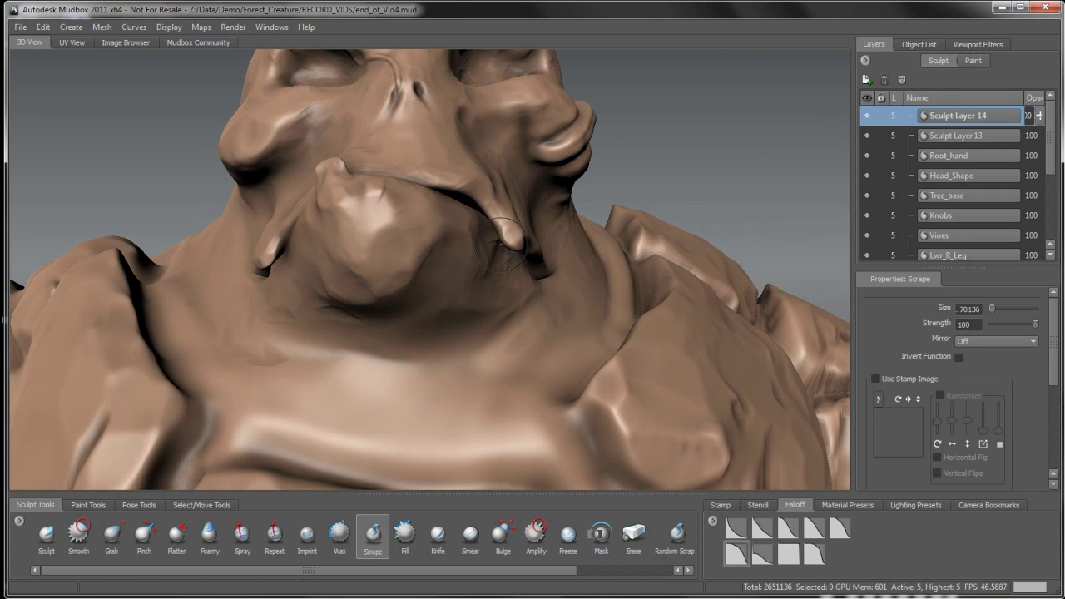
pyautogui.moveTo(483, 184)
pyautogui.keyDown('alt'); pyautogui.mouseDown()
pyautogui.moveTo(398, 248)
pyautogui.moveTo(379, 278)
pyautogui.moveTo(384, 295)
pyautogui.mouseUp(); pyautogui.keyUp('alt')
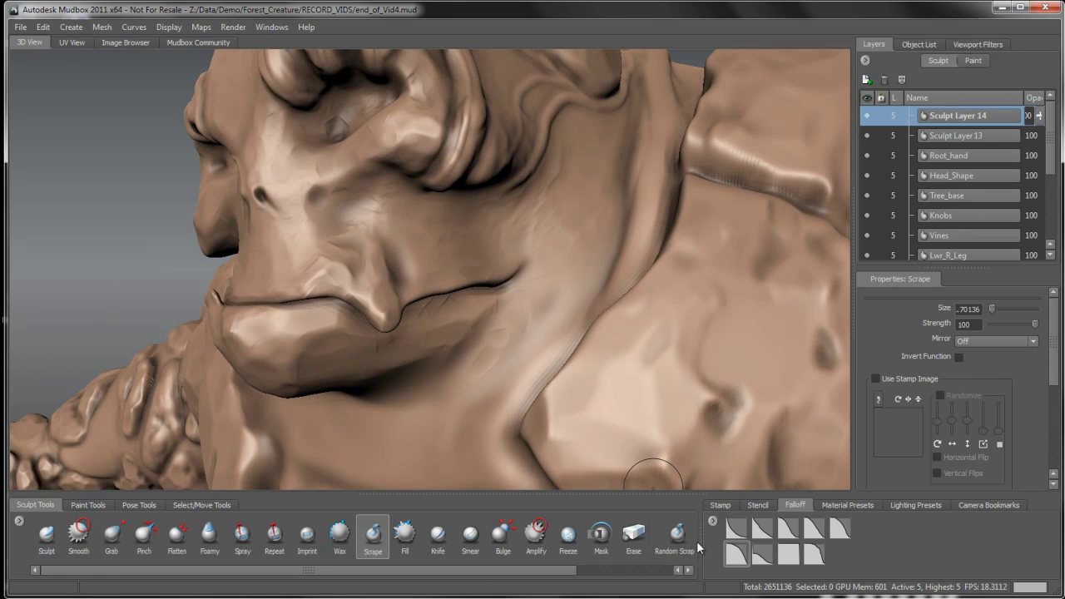
# Chip small irregular facets into the upper teeth on both sides of the mouth with a small Random Scrapes brush.
pyautogui.click(677, 537)
pyautogui.press('b')
pyautogui.moveTo(389, 286); pyautogui.dragTo(379, 291)
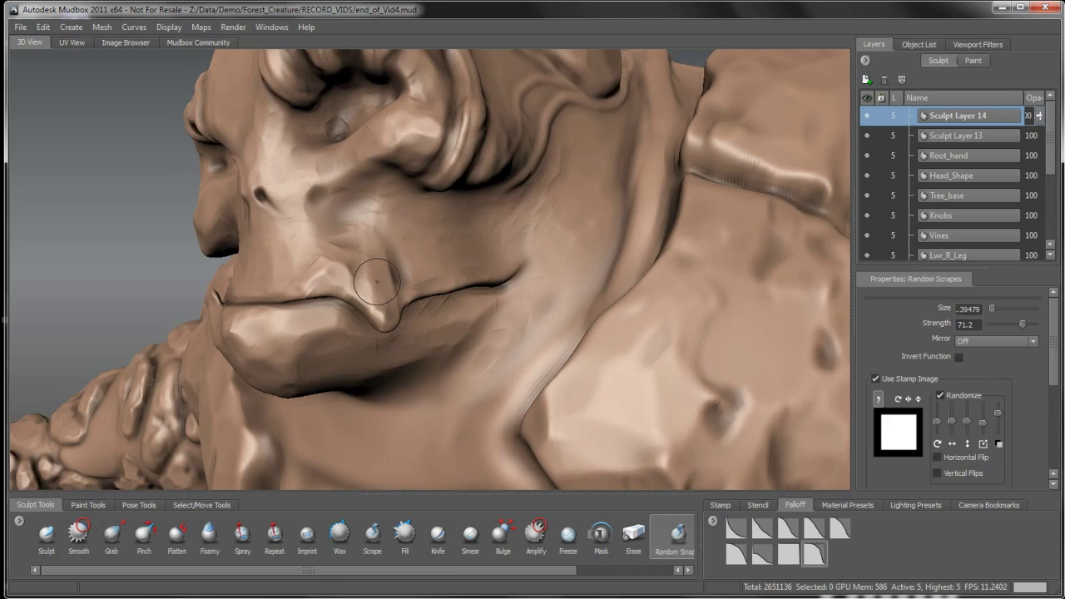
pyautogui.moveTo(376, 282)
pyautogui.keyDown('alt'); pyautogui.mouseDown()
pyautogui.moveTo(396, 303)
pyautogui.moveTo(407, 283)
pyautogui.moveTo(407, 301)
pyautogui.mouseUp(); pyautogui.keyUp('alt')
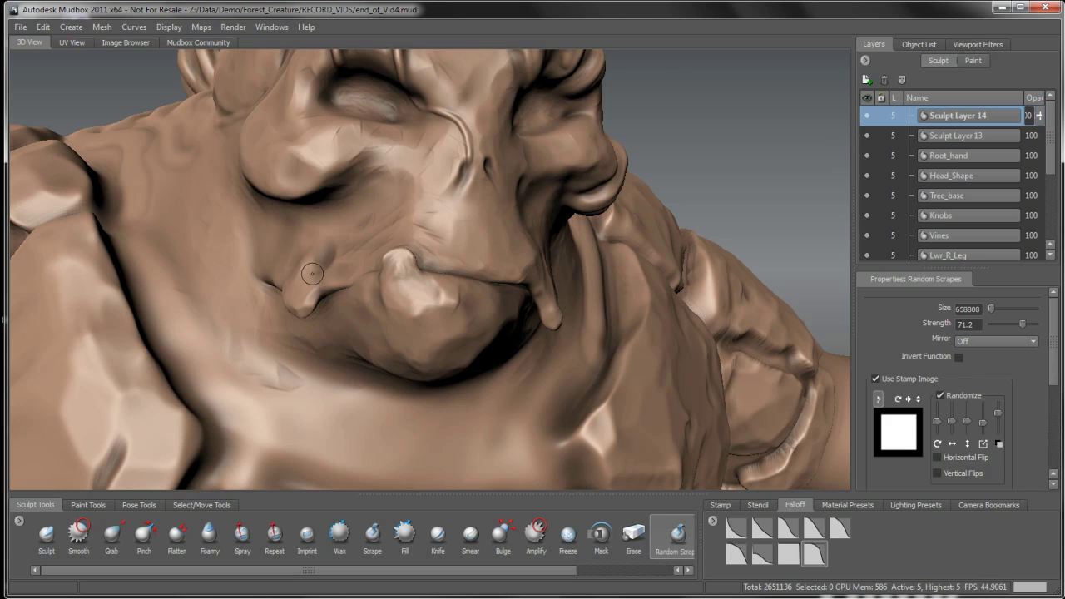
pyautogui.keyDown('alt'); pyautogui.moveTo(302, 287); pyautogui.dragTo(388, 276); pyautogui.keyUp('alt')
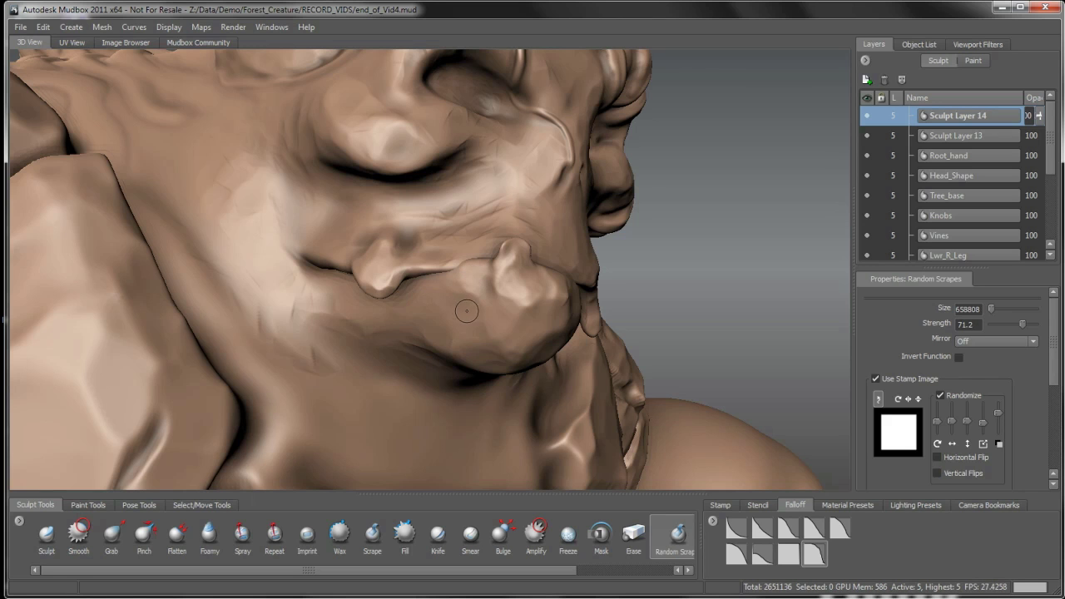
pyautogui.moveTo(463, 301); pyautogui.dragTo(474, 282)
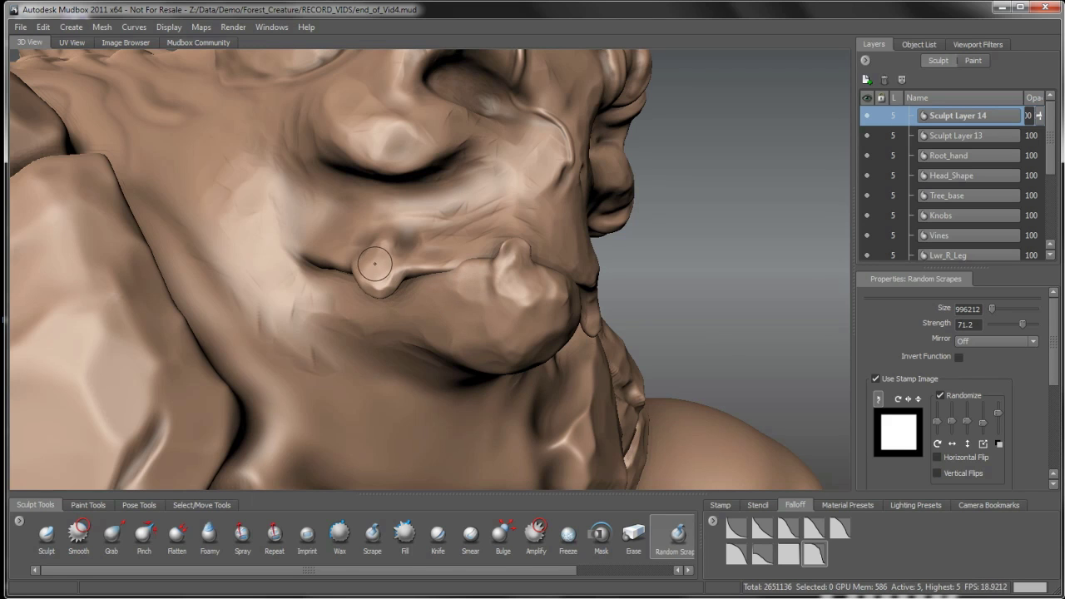
# Adjust the cheek and jaw around the newer upper tooth with a Grab brush of size 6.99212.
pyautogui.keyDown('alt'); pyautogui.moveTo(402, 225); pyautogui.dragTo(384, 231); pyautogui.keyUp('alt')
pyautogui.keyDown('alt'); pyautogui.moveTo(384, 232); pyautogui.dragTo(412, 301, button='right'); pyautogui.keyUp('alt')
pyautogui.moveTo(411, 301)
pyautogui.keyDown('alt'); pyautogui.mouseDown()
pyautogui.moveTo(397, 335)
pyautogui.moveTo(447, 333)
pyautogui.moveTo(401, 367)
pyautogui.moveTo(360, 370)
pyautogui.moveTo(460, 314)
pyautogui.mouseUp(); pyautogui.keyUp('alt')
pyautogui.click(123, 543)
pyautogui.press('b')
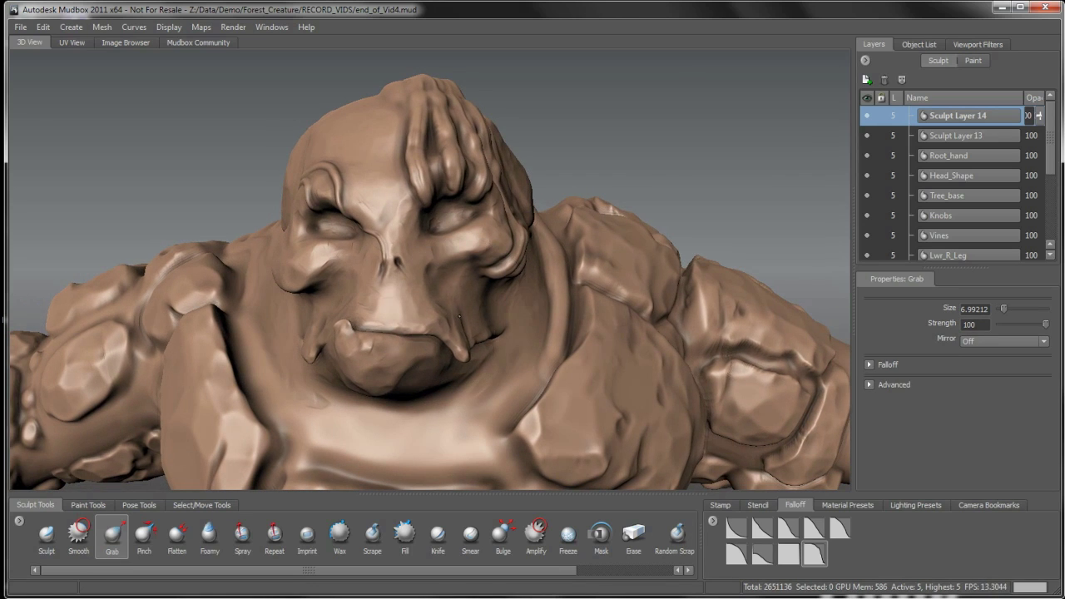
pyautogui.moveTo(324, 319); pyautogui.dragTo(319, 319)
pyautogui.moveTo(334, 372); pyautogui.dragTo(334, 366)
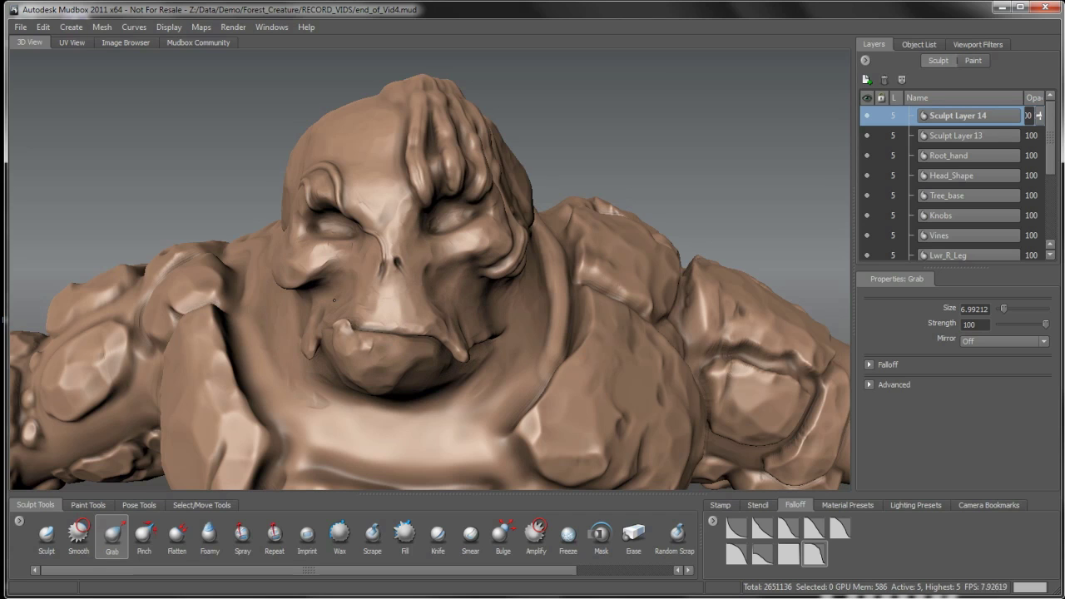
pyautogui.moveTo(335, 300); pyautogui.dragTo(336, 303)
# Check the reshaped mouth and teeth from several angles, including against the creature's whole upper body.
pyautogui.keyDown('alt'); pyautogui.moveTo(501, 324); pyautogui.dragTo(487, 324); pyautogui.keyUp('alt')
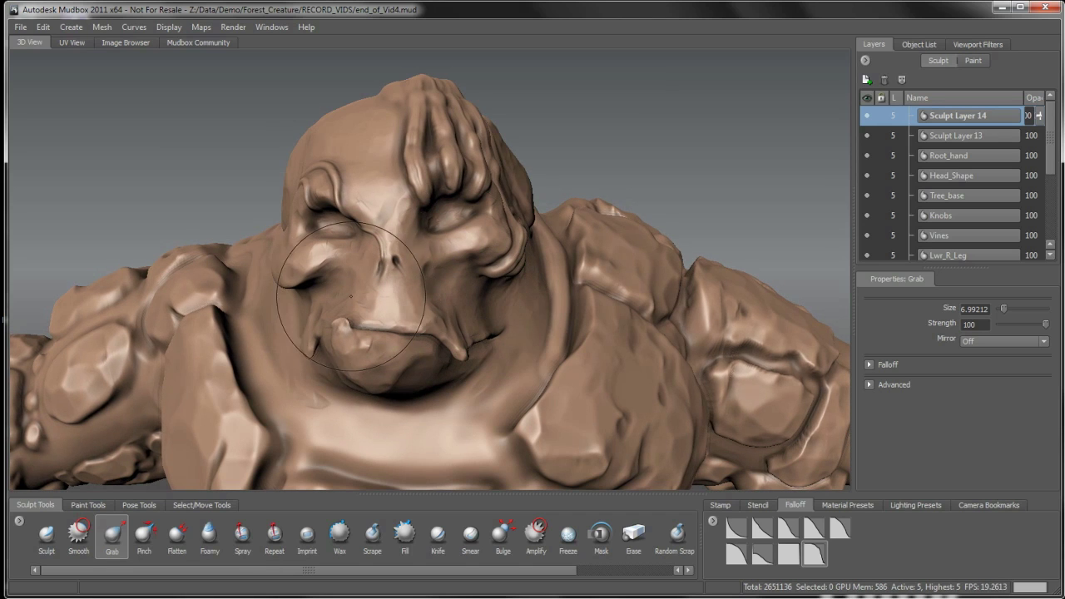
pyautogui.moveTo(350, 297)
pyautogui.keyDown('alt'); pyautogui.mouseDown()
pyautogui.moveTo(279, 246)
pyautogui.moveTo(288, 251)
pyautogui.mouseUp(); pyautogui.keyUp('alt')
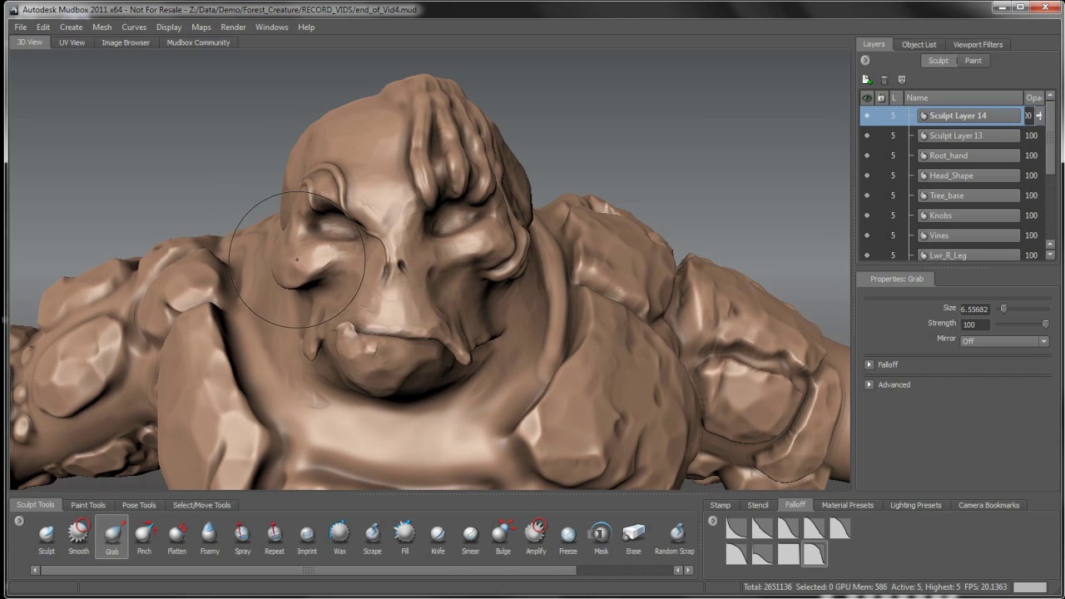
pyautogui.moveTo(391, 287)
pyautogui.keyDown('alt'); pyautogui.mouseDown()
pyautogui.moveTo(468, 283)
pyautogui.moveTo(471, 261)
pyautogui.moveTo(460, 257)
pyautogui.moveTo(473, 259)
pyautogui.moveTo(463, 280)
pyautogui.moveTo(292, 240)
pyautogui.moveTo(359, 367)
pyautogui.moveTo(335, 342)
pyautogui.moveTo(414, 353)
pyautogui.moveTo(415, 306)
pyautogui.mouseUp(); pyautogui.keyUp('alt')
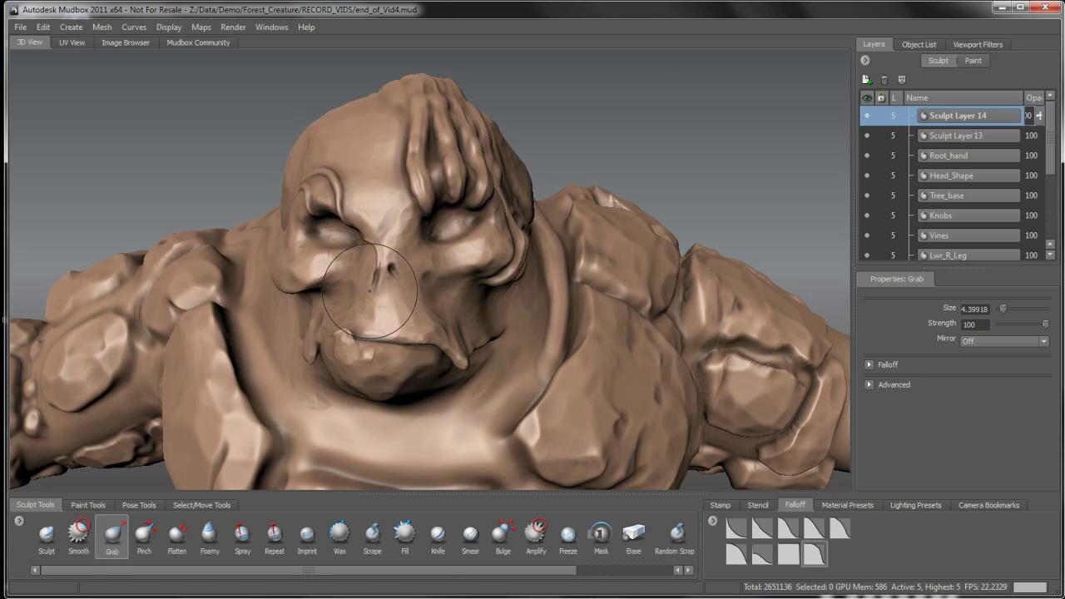
pyautogui.moveTo(407, 268)
pyautogui.keyDown('alt'); pyautogui.mouseDown()
pyautogui.moveTo(413, 250)
pyautogui.moveTo(386, 264)
pyautogui.moveTo(431, 273)
pyautogui.moveTo(423, 255)
pyautogui.moveTo(433, 249)
pyautogui.moveTo(442, 295)
pyautogui.mouseUp(); pyautogui.keyUp('alt')
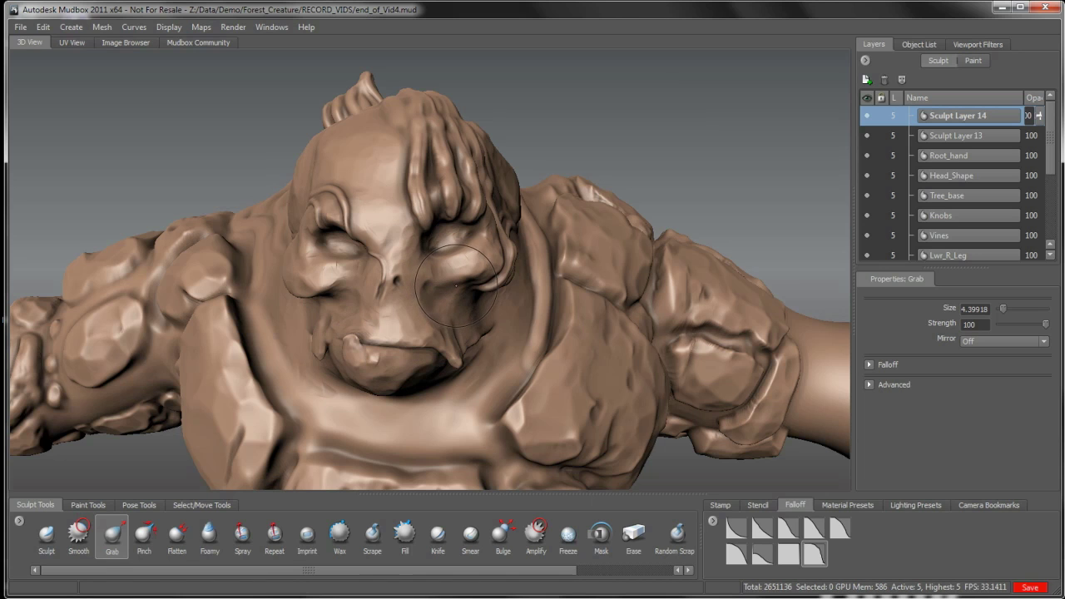
pyautogui.moveTo(462, 274)
pyautogui.keyDown('alt'); pyautogui.mouseDown()
pyautogui.moveTo(450, 222)
pyautogui.moveTo(658, 289)
pyautogui.mouseUp(); pyautogui.keyUp('alt')
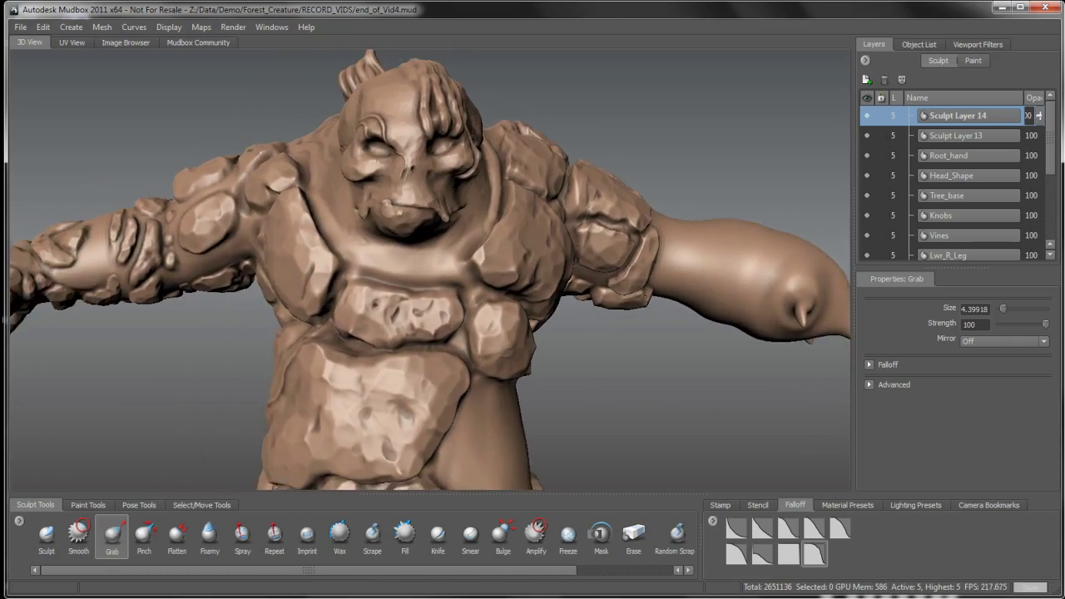